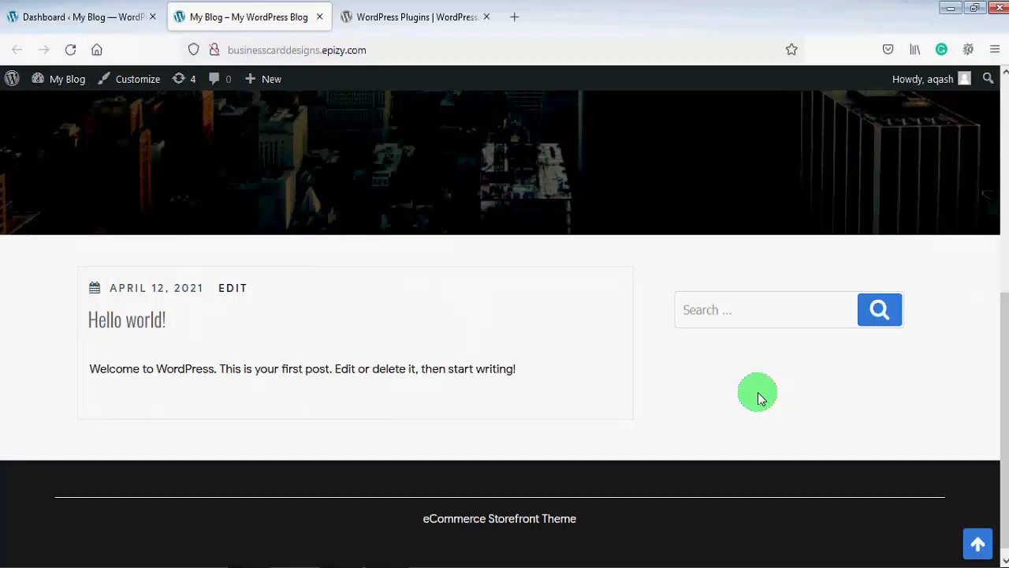
Go to the blog's admin dashboard and open the Widgets settings under Appearance
{"action": "left_click", "coordinate": [44, 20]}
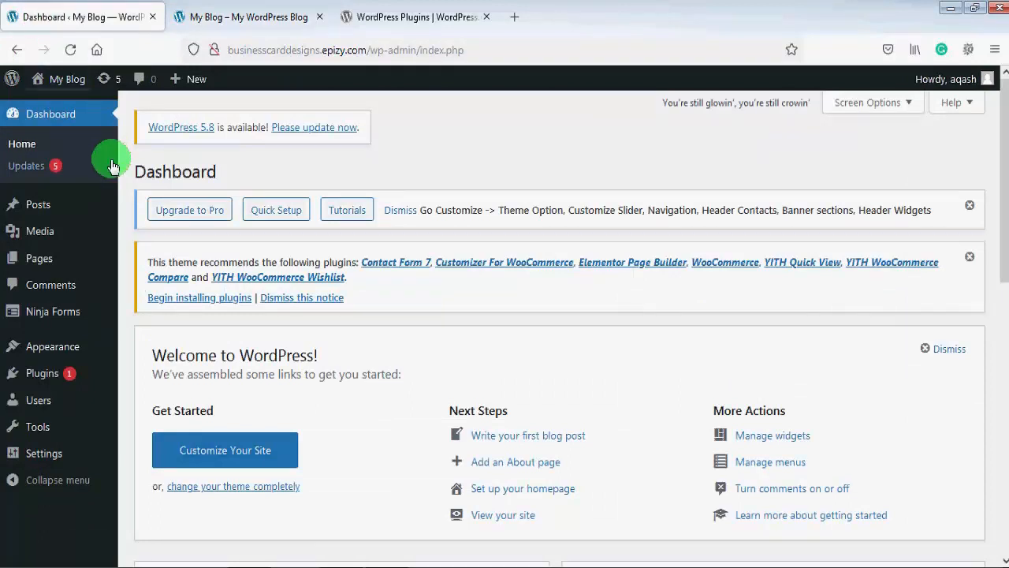
{"action": "mouse_move", "coordinate": [68, 350]}
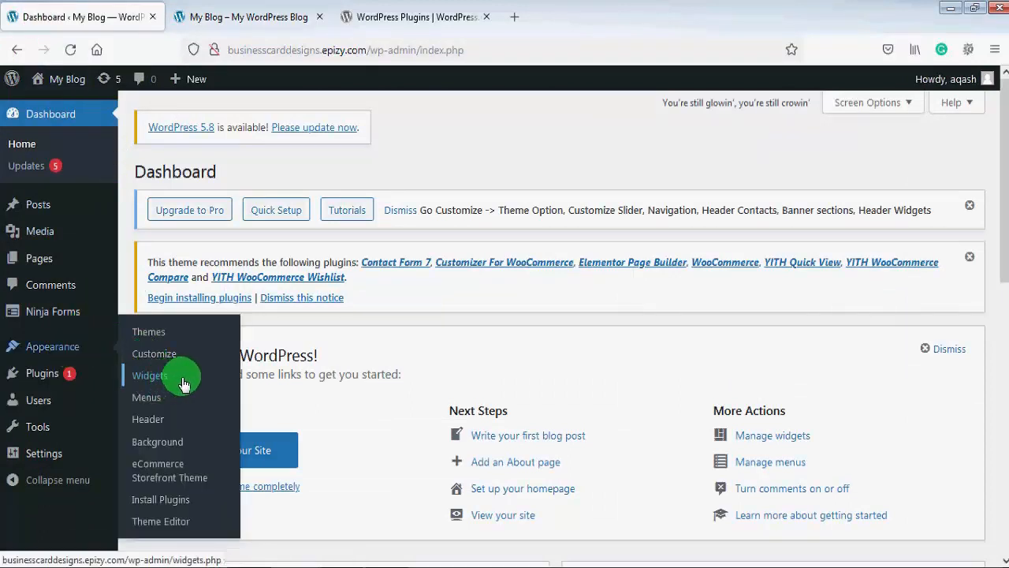
{"action": "left_click", "coordinate": [149, 376]}
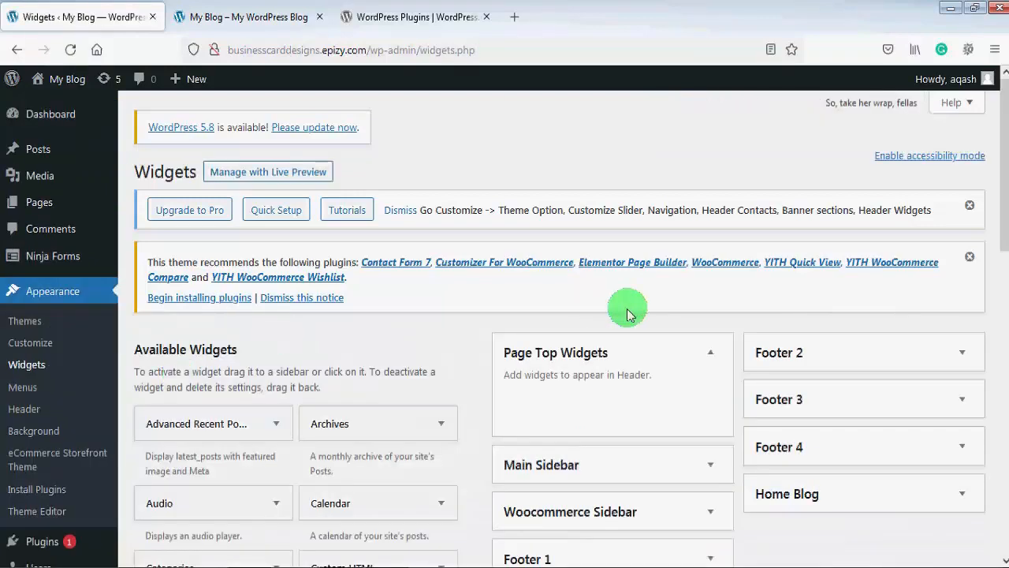
{"action": "left_click_drag", "start_coordinate": [1001, 175], "coordinate": [1003, 240]}
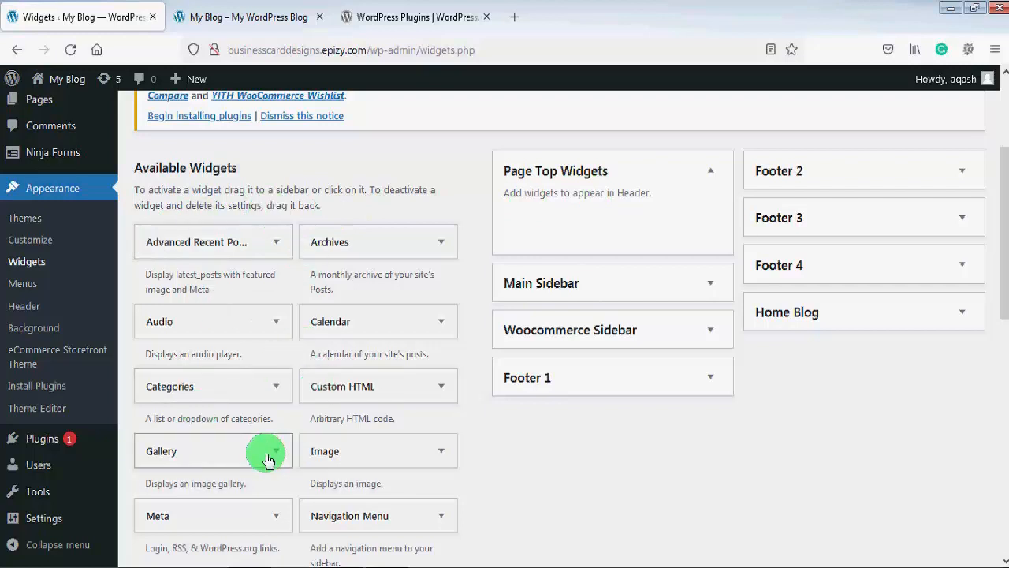
Add the Categories widget to the Main Sidebar
{"action": "left_click", "coordinate": [277, 387]}
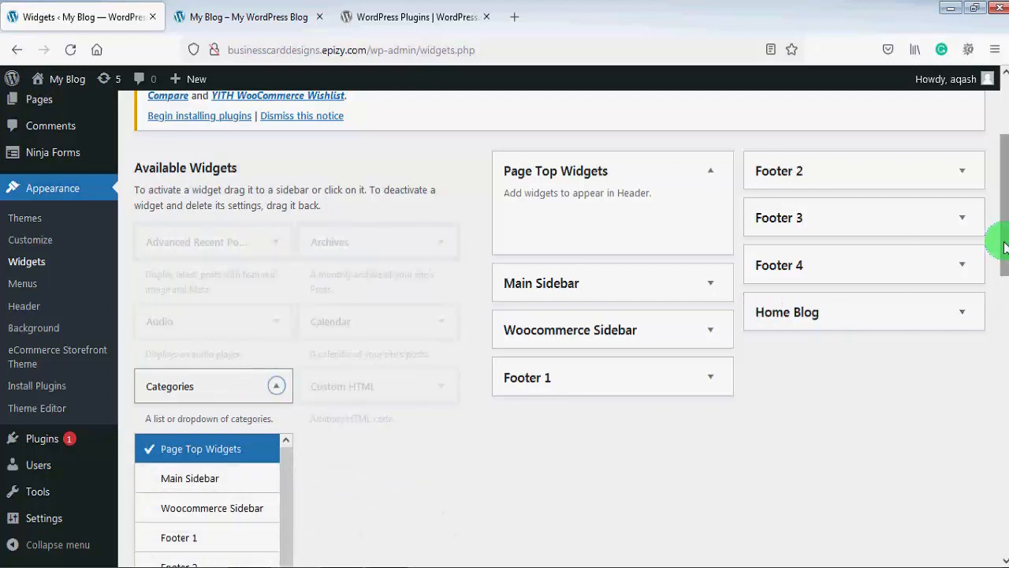
{"action": "left_click_drag", "start_coordinate": [1005, 246], "coordinate": [998, 309]}
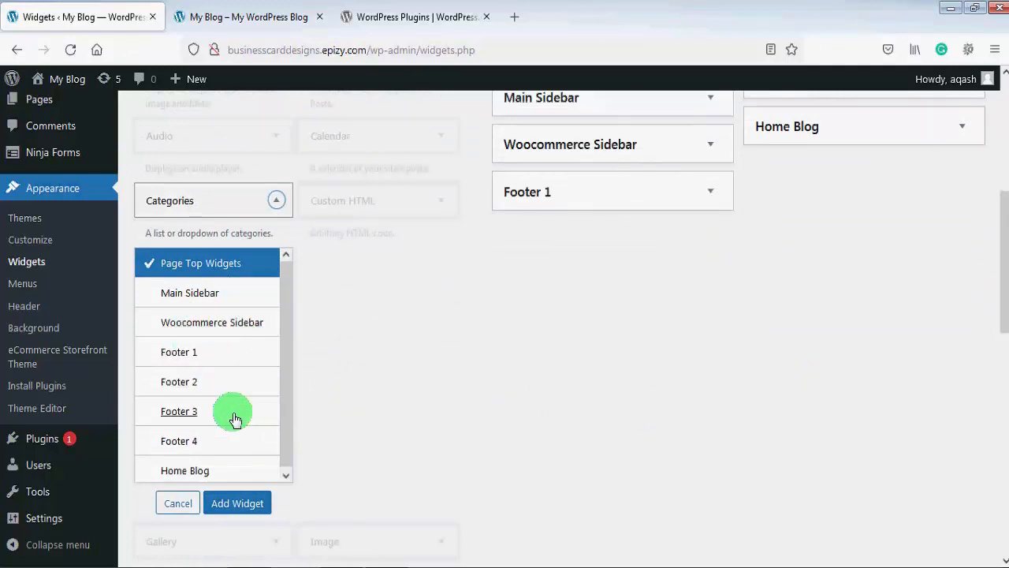
{"action": "left_click", "coordinate": [195, 306]}
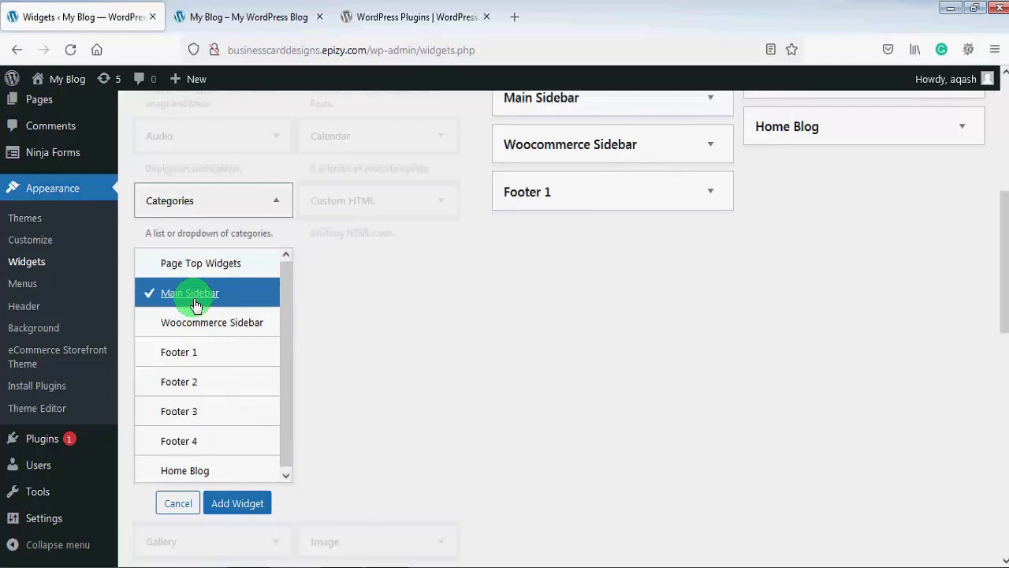
{"action": "left_click", "coordinate": [245, 504]}
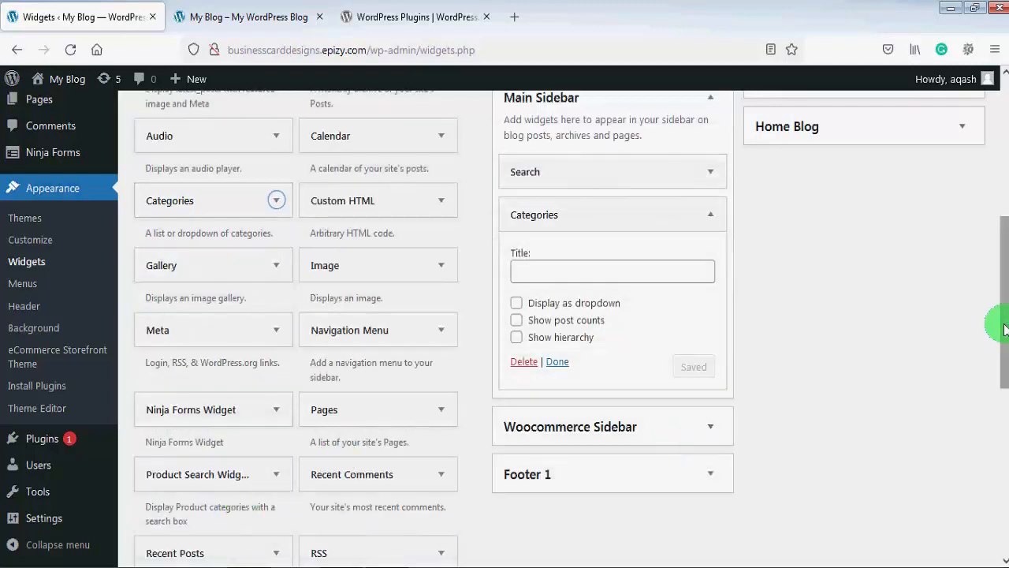
Title the Main Sidebar's Categories widget "Product Categories", save it, and reload the live blog page
{"action": "left_click_drag", "start_coordinate": [998, 321], "coordinate": [1005, 310]}
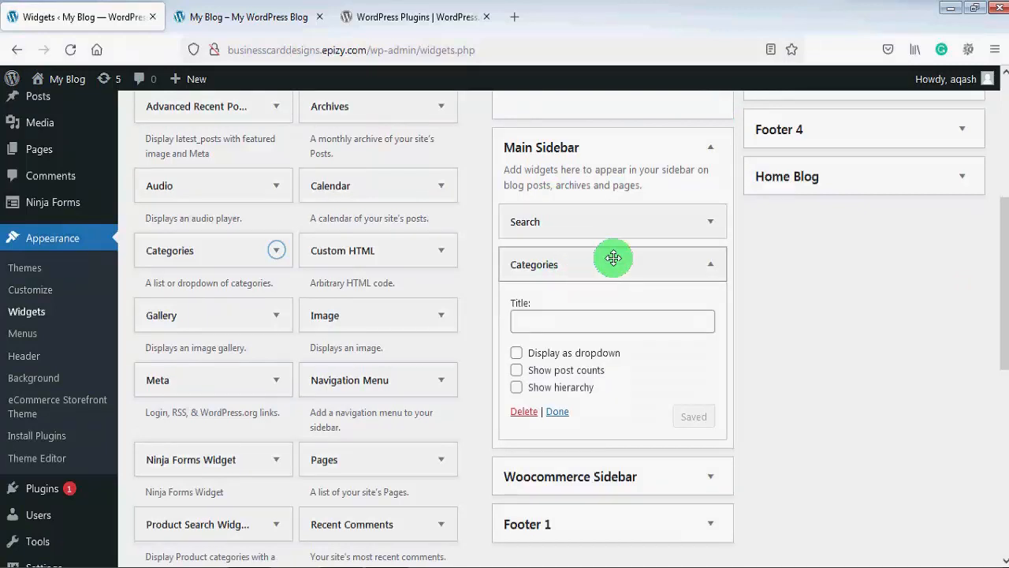
{"action": "left_click", "coordinate": [550, 317]}
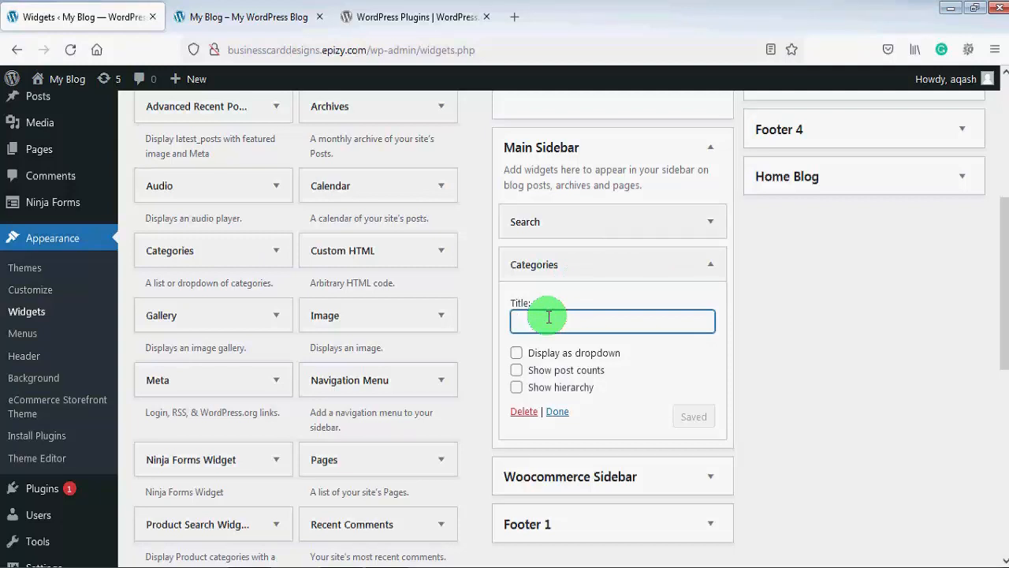
{"action": "type", "text": "Product Categories"}
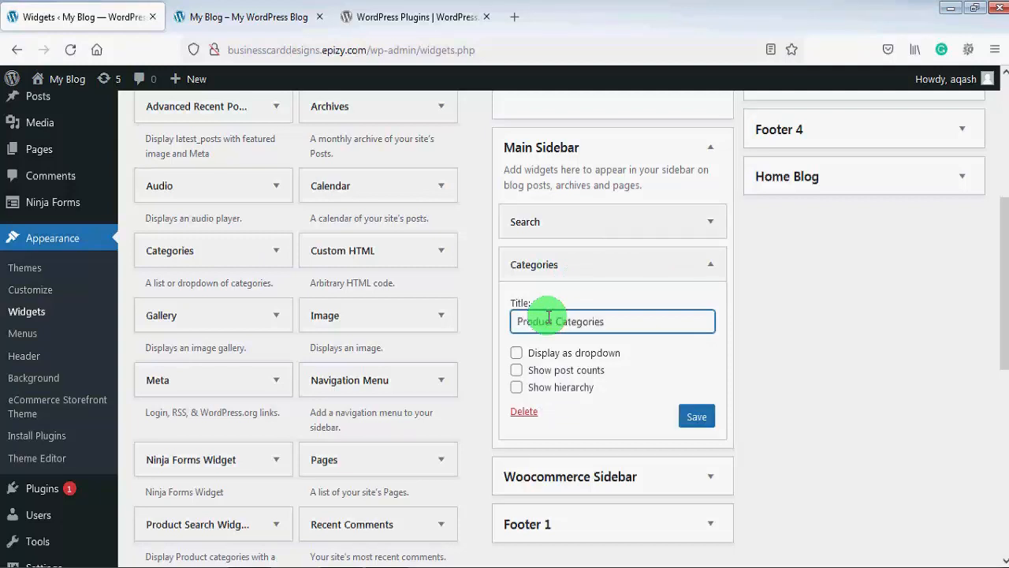
{"action": "left_click", "coordinate": [696, 417]}
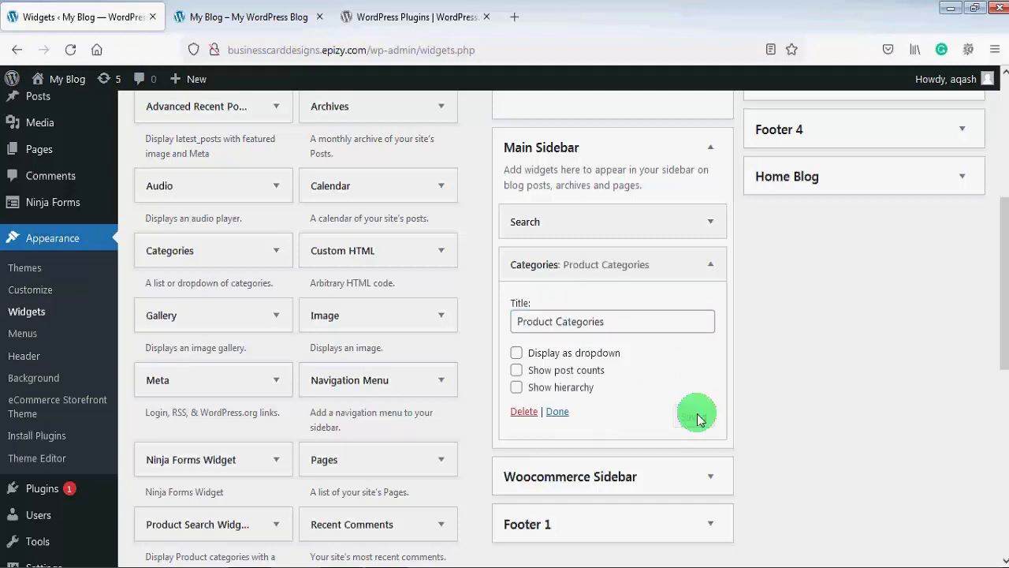
{"action": "left_click", "coordinate": [249, 10]}
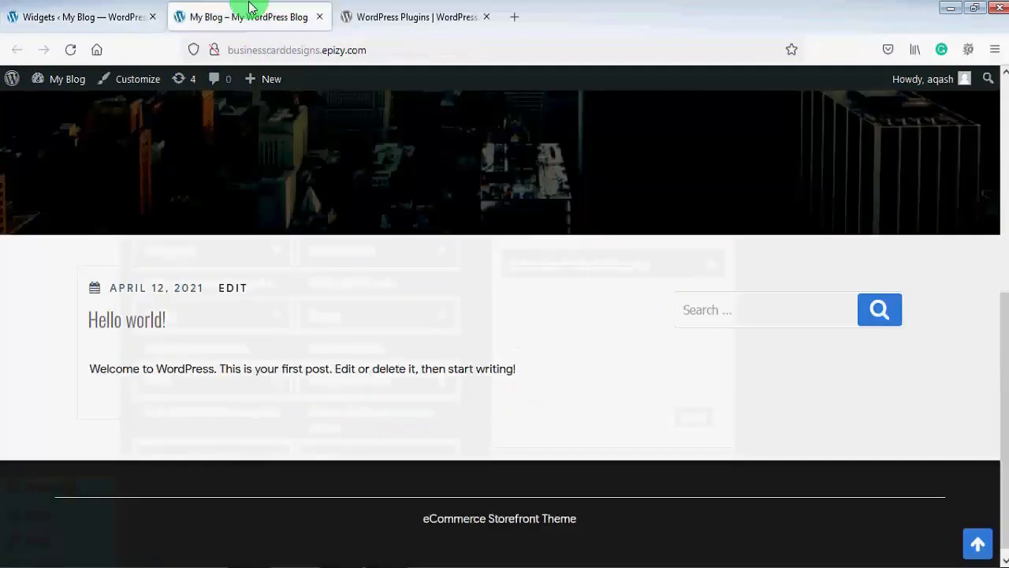
{"action": "left_click", "coordinate": [70, 51]}
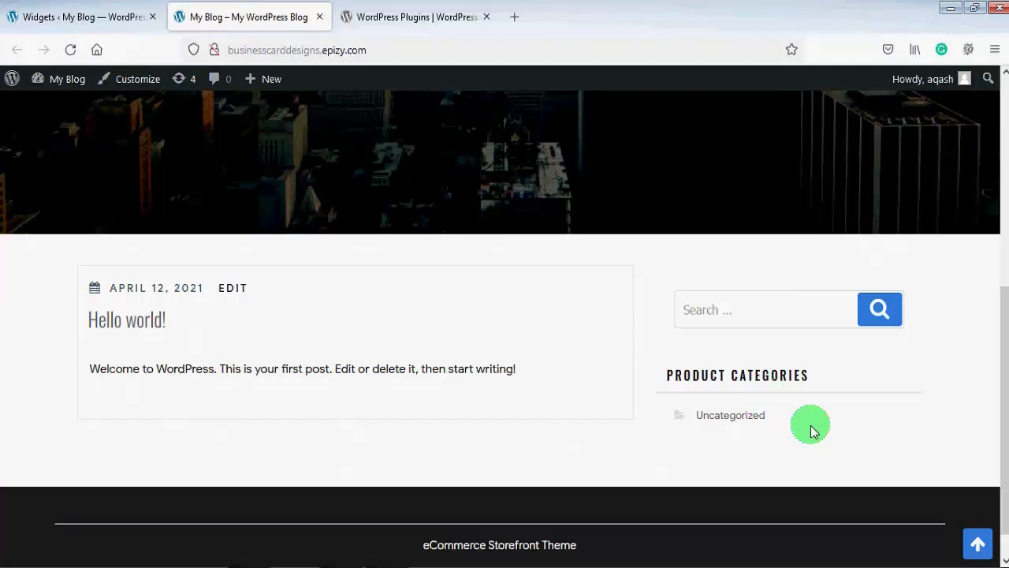
Add the Calendar widget to the Main Sidebar between Search and Categories, title it "Date", and save it
{"action": "left_click", "coordinate": [69, 17]}
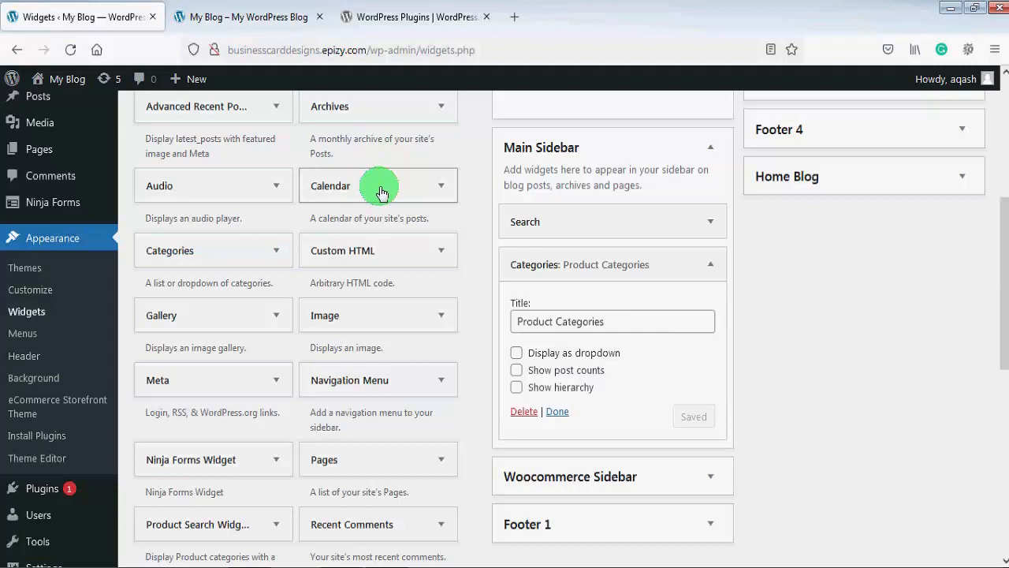
{"action": "left_click_drag", "start_coordinate": [380, 191], "coordinate": [582, 264]}
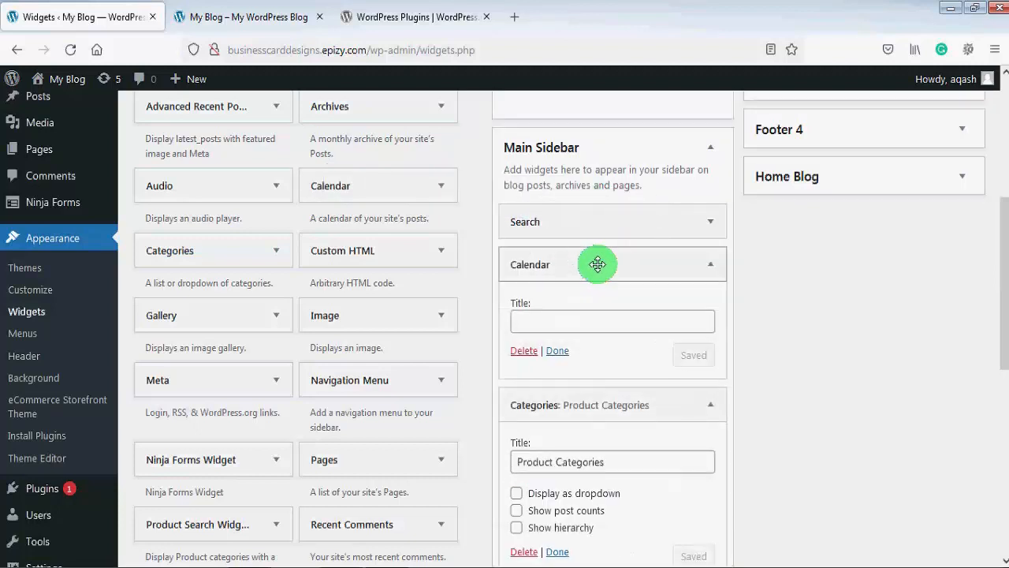
{"action": "left_click", "coordinate": [546, 319]}
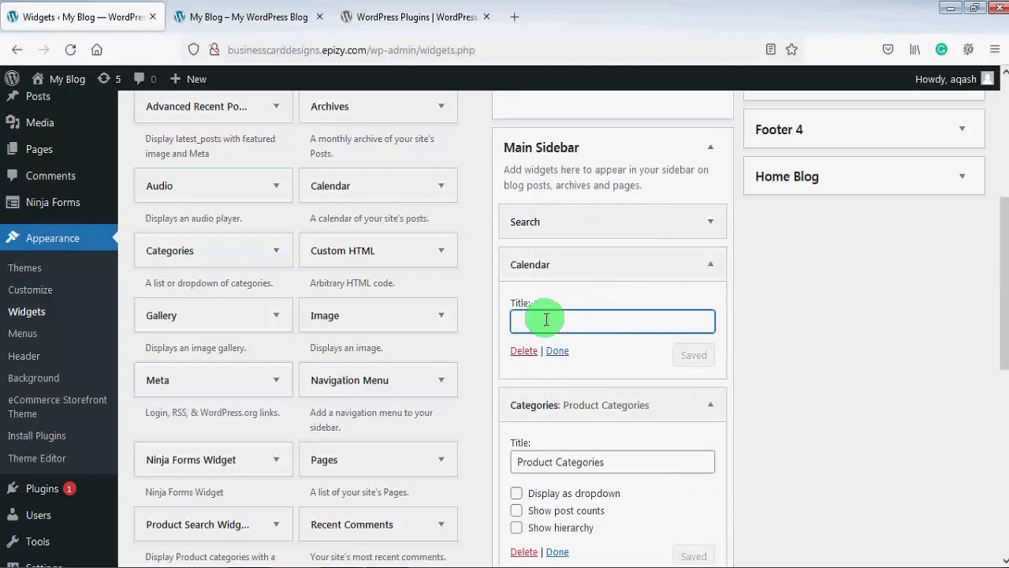
{"action": "type", "text": "Date"}
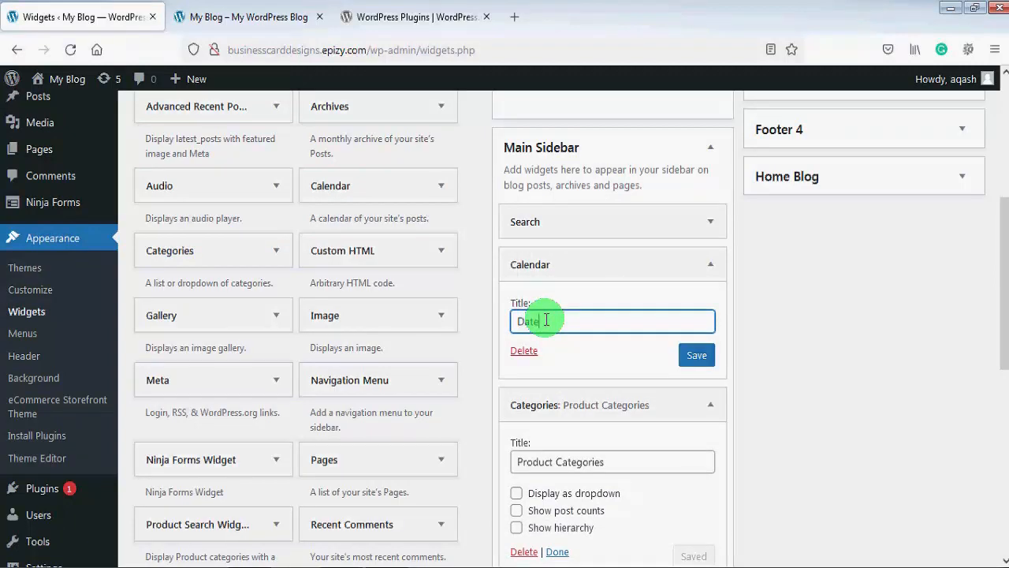
{"action": "left_click", "coordinate": [695, 355]}
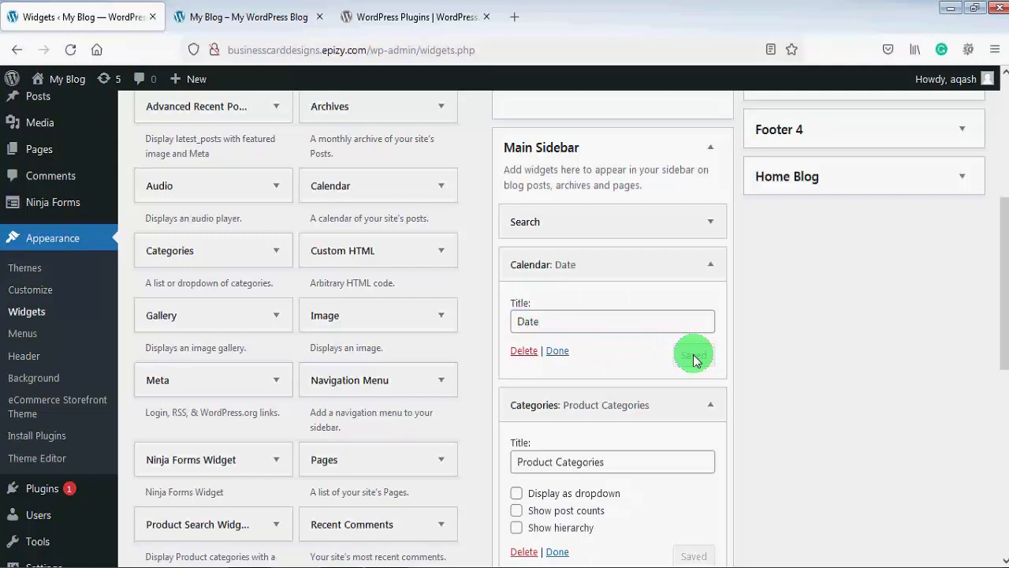
Reload the live blog page, check the sidebar's calendar and categories sections, and return to the widget settings
{"action": "left_click", "coordinate": [249, 11]}
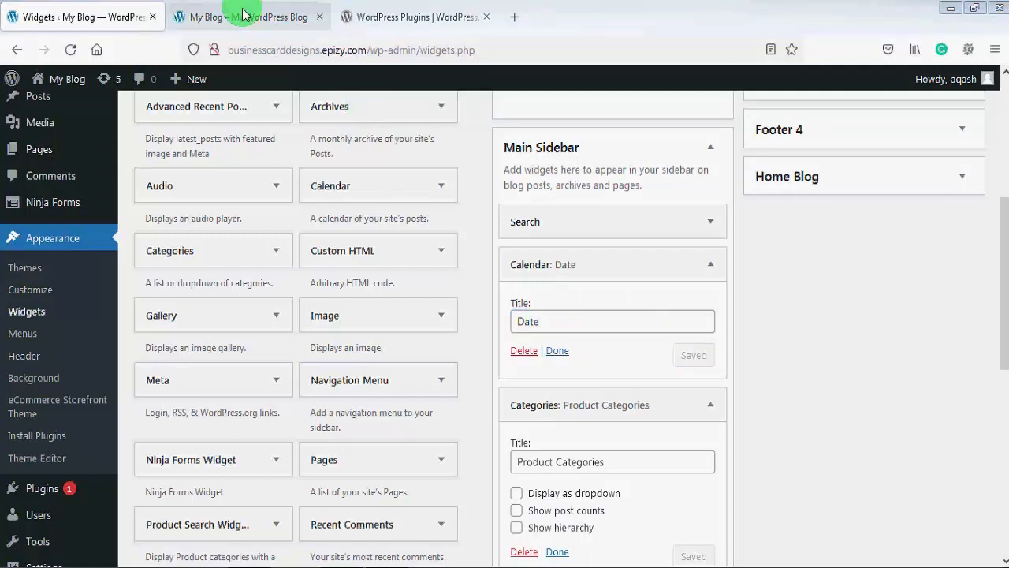
{"action": "left_click", "coordinate": [70, 55]}
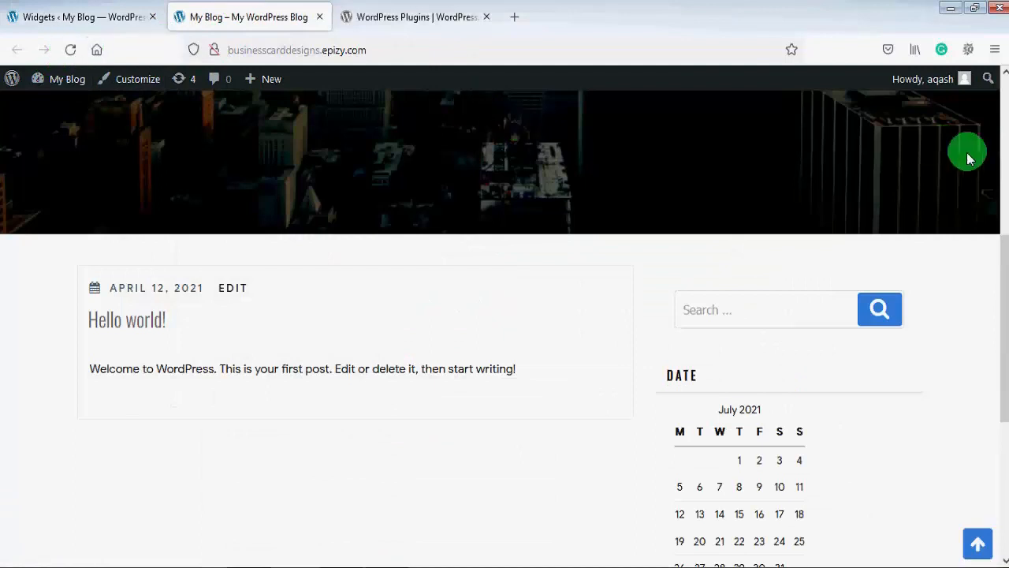
{"action": "left_click_drag", "start_coordinate": [1000, 231], "coordinate": [1005, 313]}
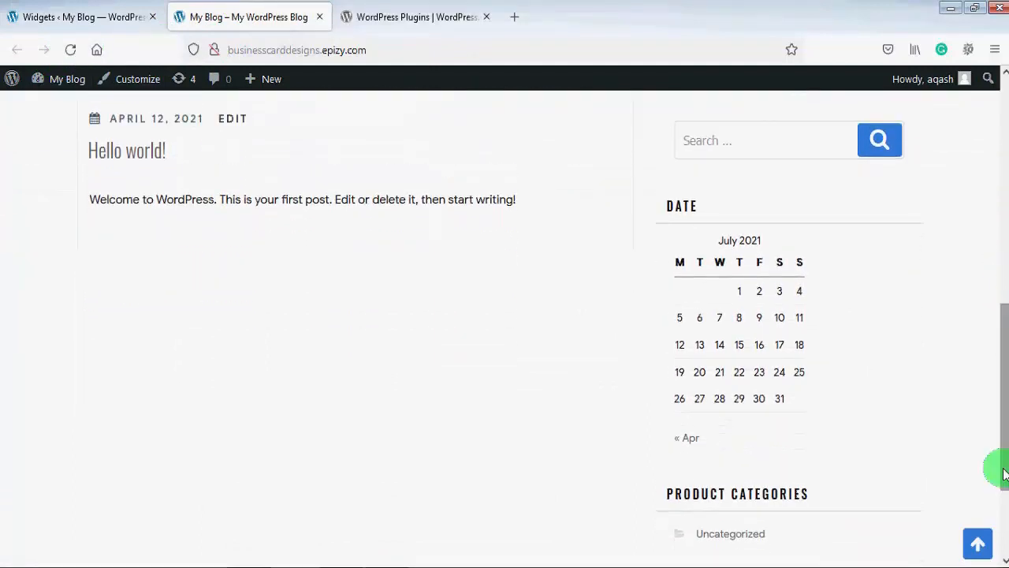
{"action": "left_click", "coordinate": [79, 18]}
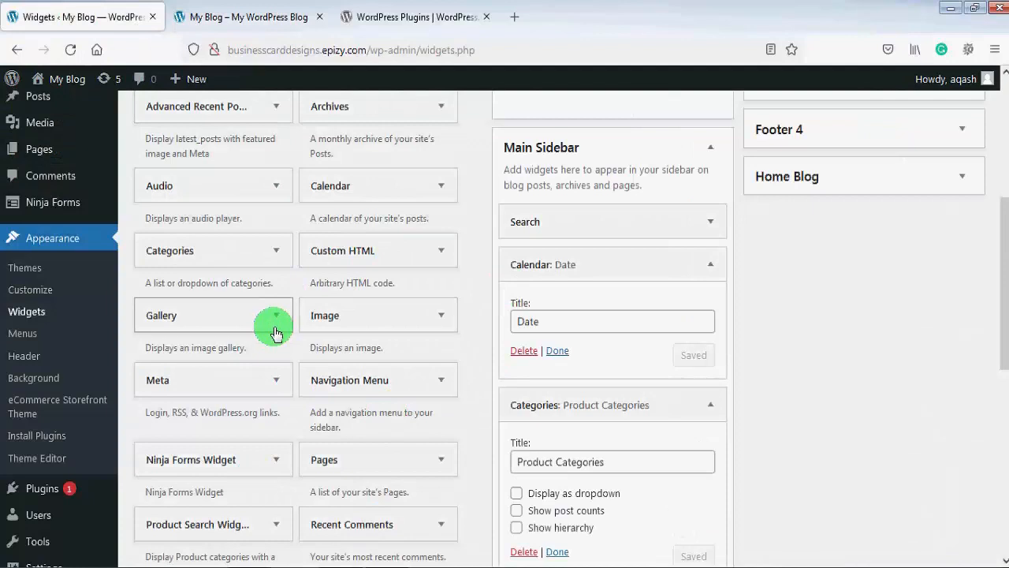
Search the WordPress.org plugin directory for "social icon widget" and download the Social Icons Widget & Block by WPZOOM zip file
{"action": "left_click", "coordinate": [422, 19]}
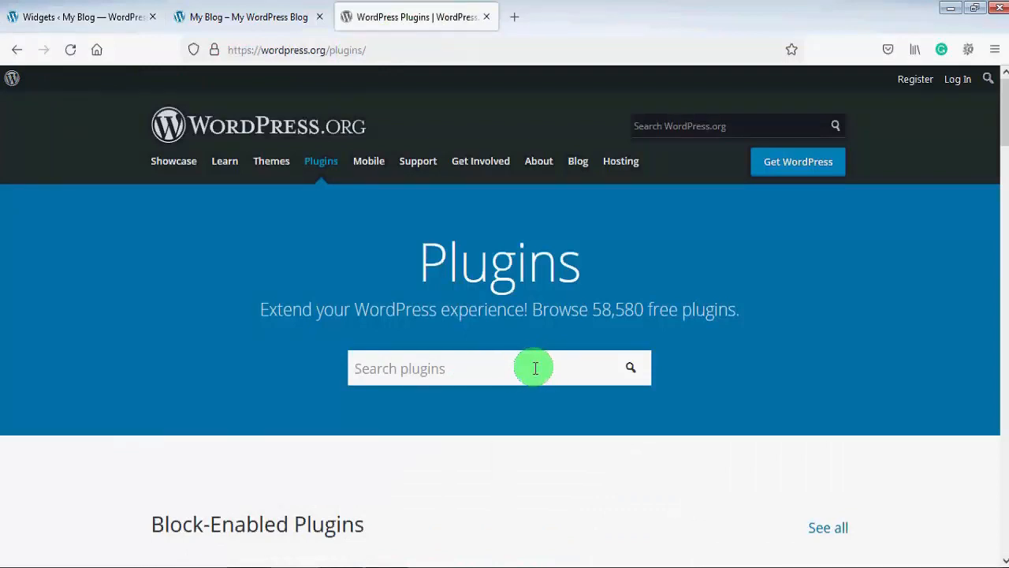
{"action": "type", "text": "social icon"}
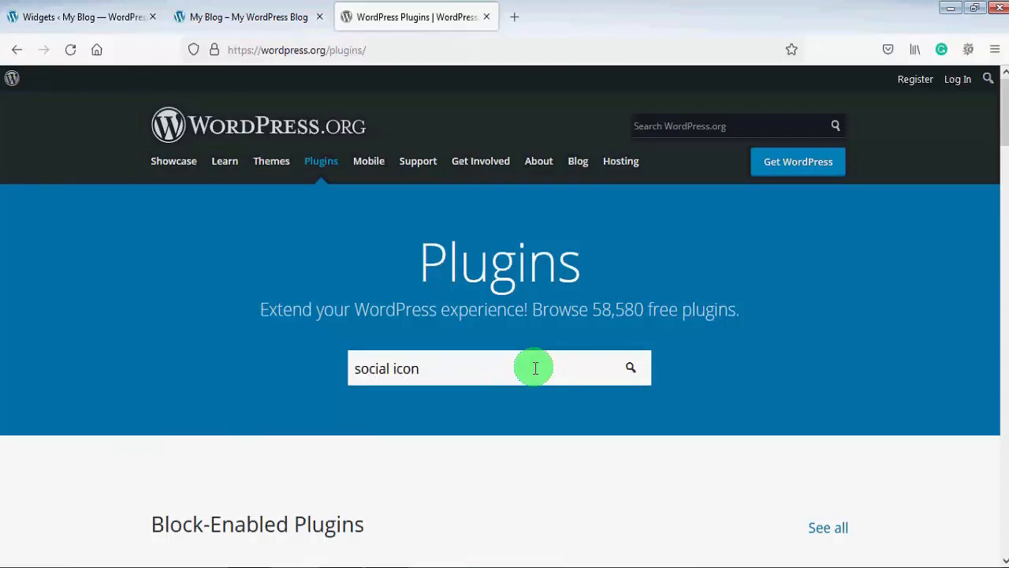
{"action": "type", "text": " widget"}
{"action": "key", "text": "Return"}
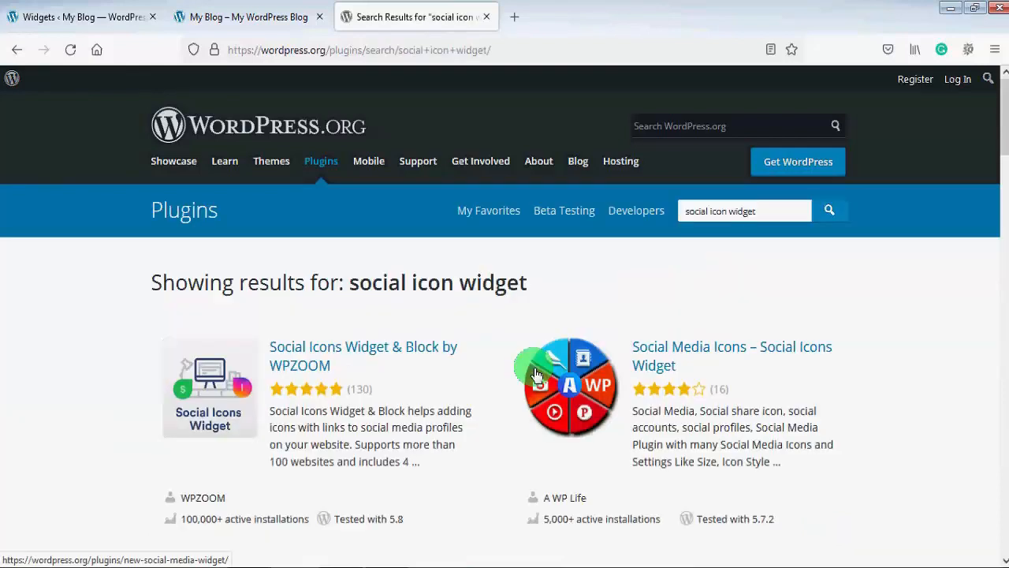
{"action": "left_click", "coordinate": [309, 356]}
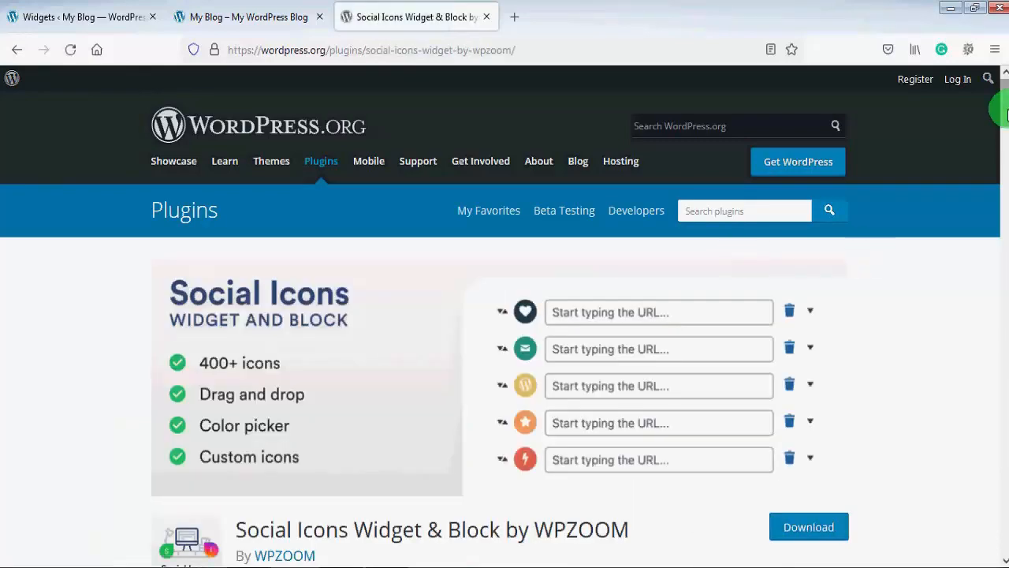
{"action": "scroll", "coordinate": [1006, 118], "scroll_direction": "down", "scroll_amount": 3}
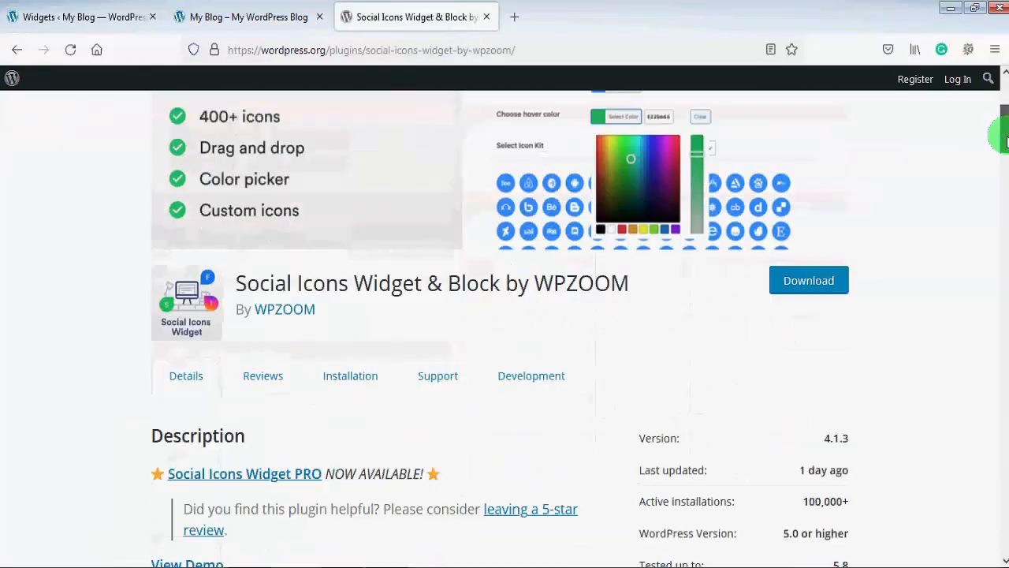
{"action": "left_click", "coordinate": [817, 283]}
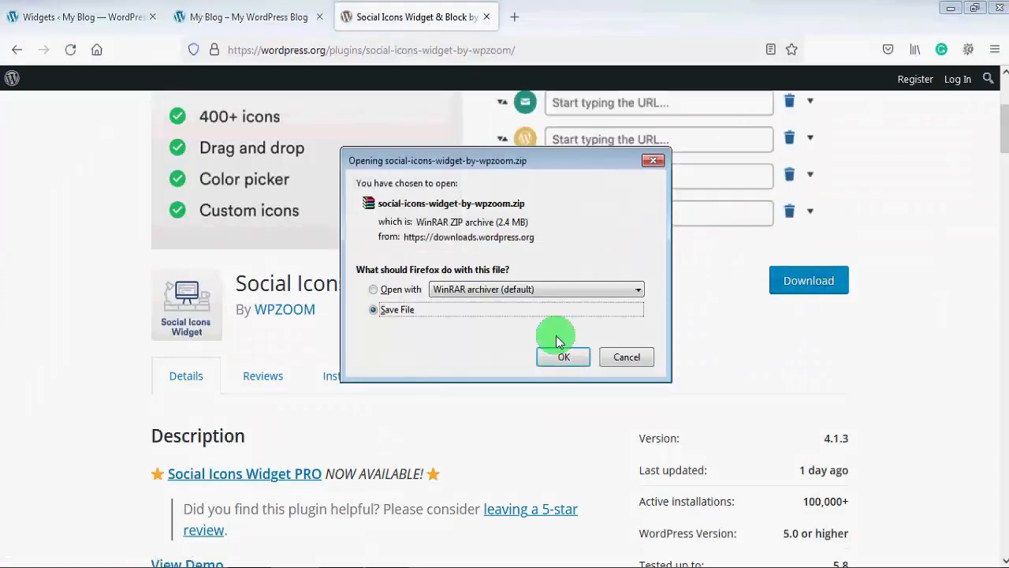
{"action": "left_click", "coordinate": [566, 358]}
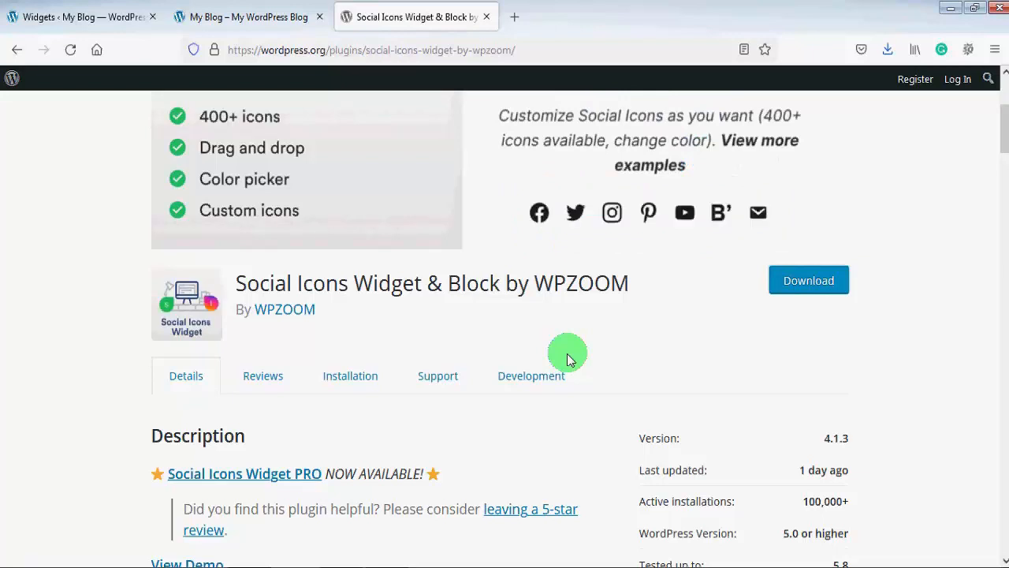
Upload the social-icons-widget-by-wpzoom zip from Downloads as a new plugin in the WordPress admin, then install and activate it
{"action": "left_click", "coordinate": [86, 16]}
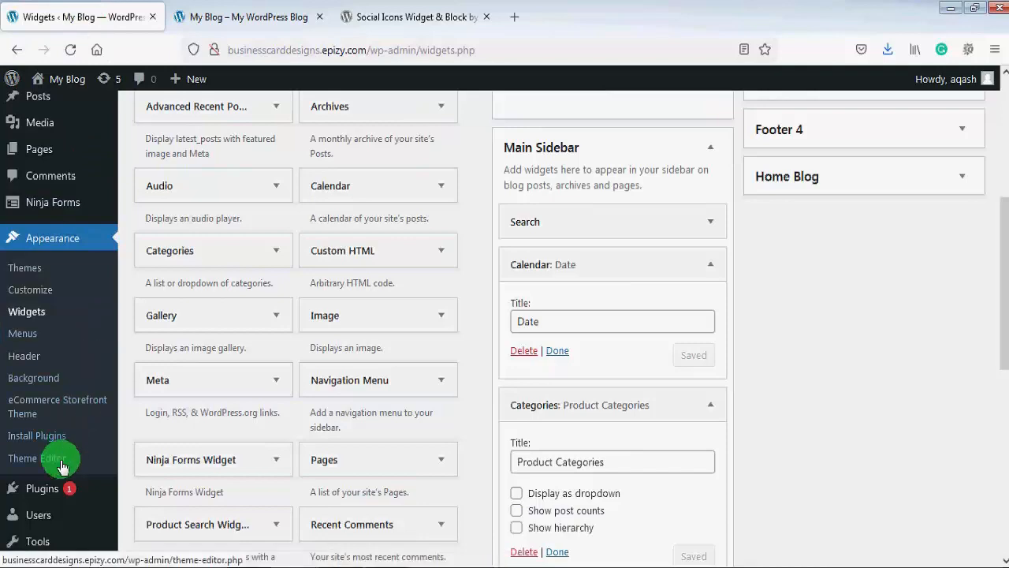
{"action": "mouse_move", "coordinate": [48, 492]}
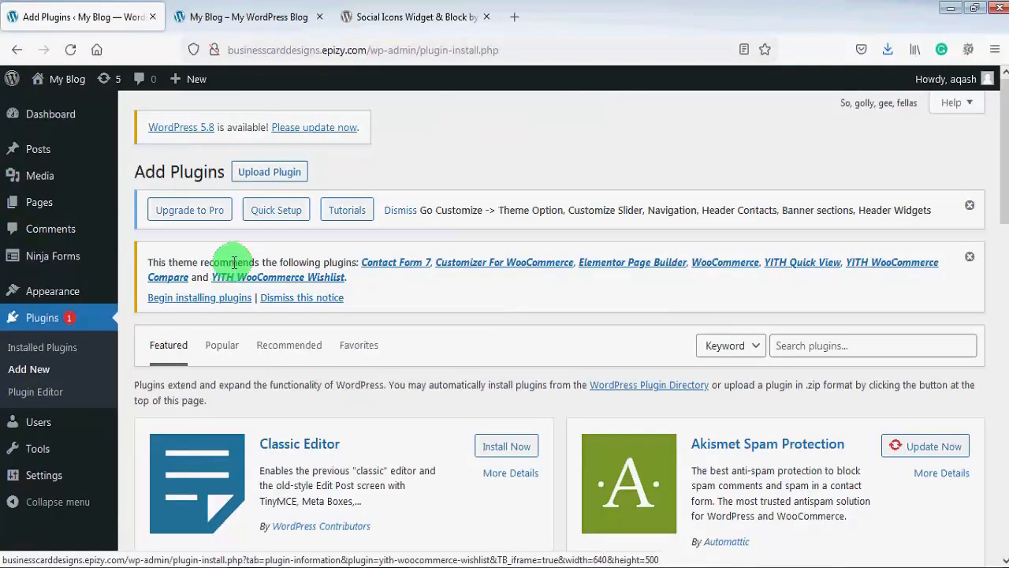
{"action": "left_click", "coordinate": [276, 178]}
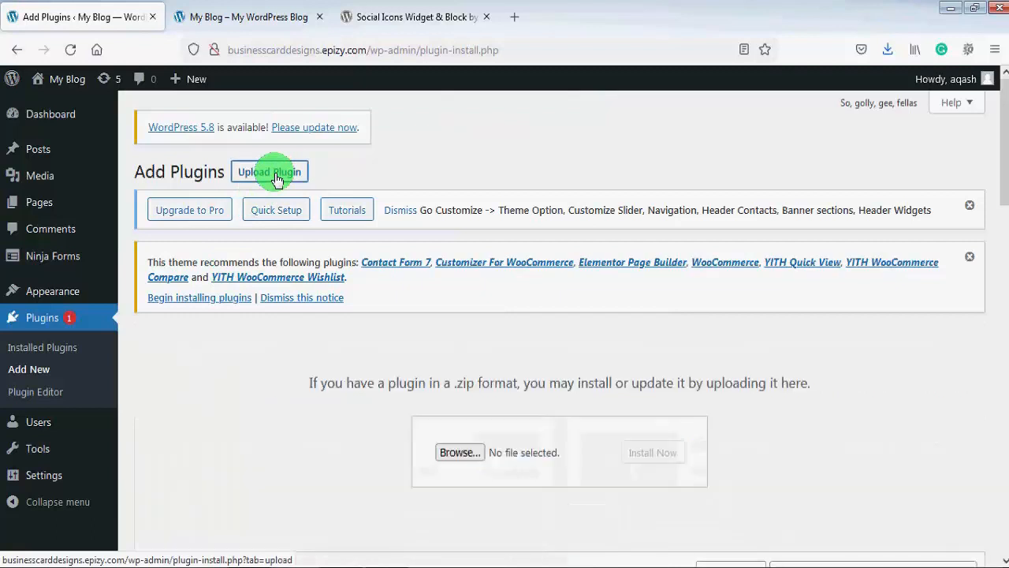
{"action": "left_click", "coordinate": [465, 456]}
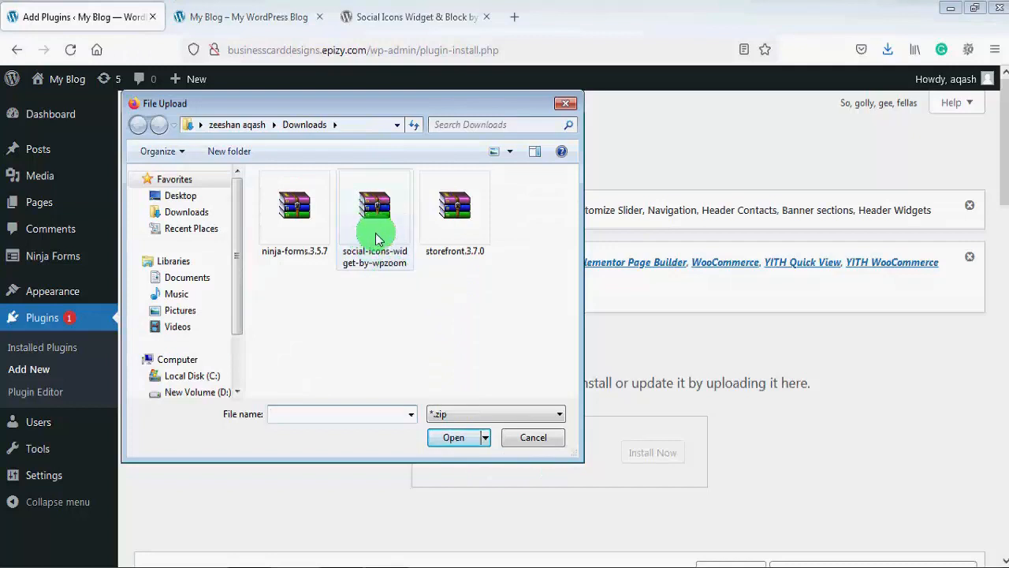
{"action": "left_click", "coordinate": [374, 239]}
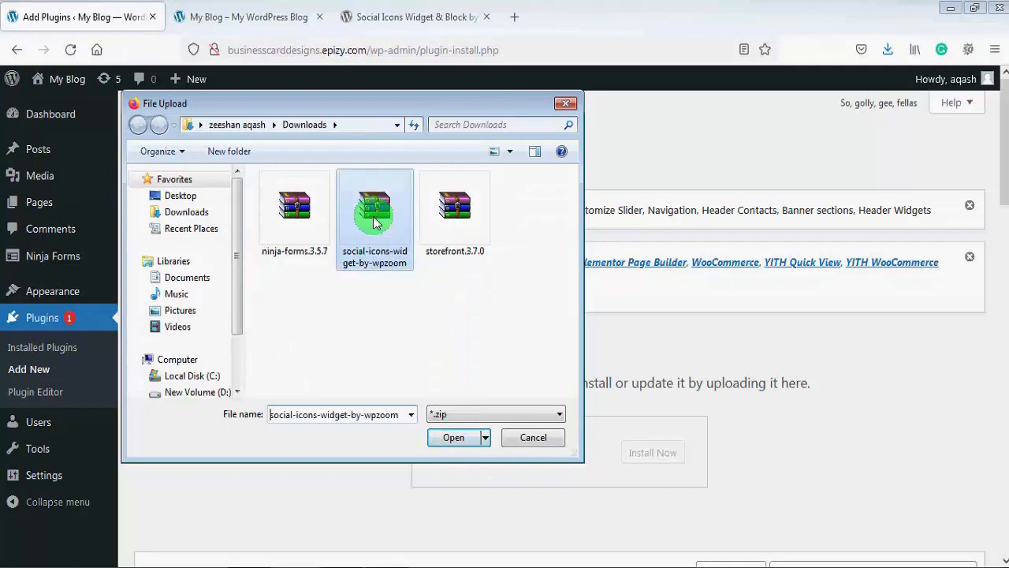
{"action": "left_click", "coordinate": [455, 438]}
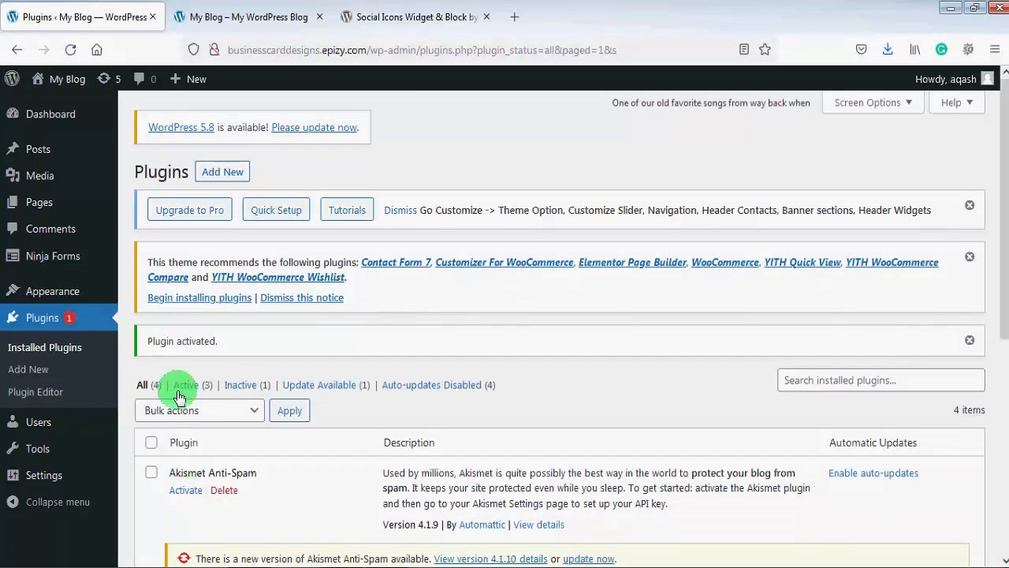
Add the Social Icons by WPZOOM widget to the Main Sidebar from the available widgets
{"action": "mouse_move", "coordinate": [67, 294]}
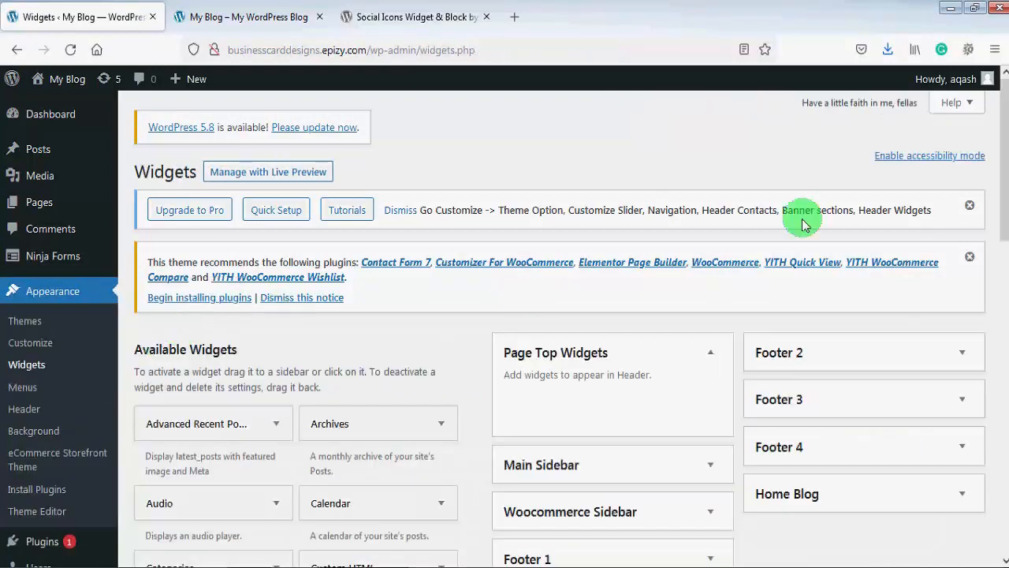
{"action": "left_click_drag", "start_coordinate": [1004, 205], "coordinate": [1003, 479]}
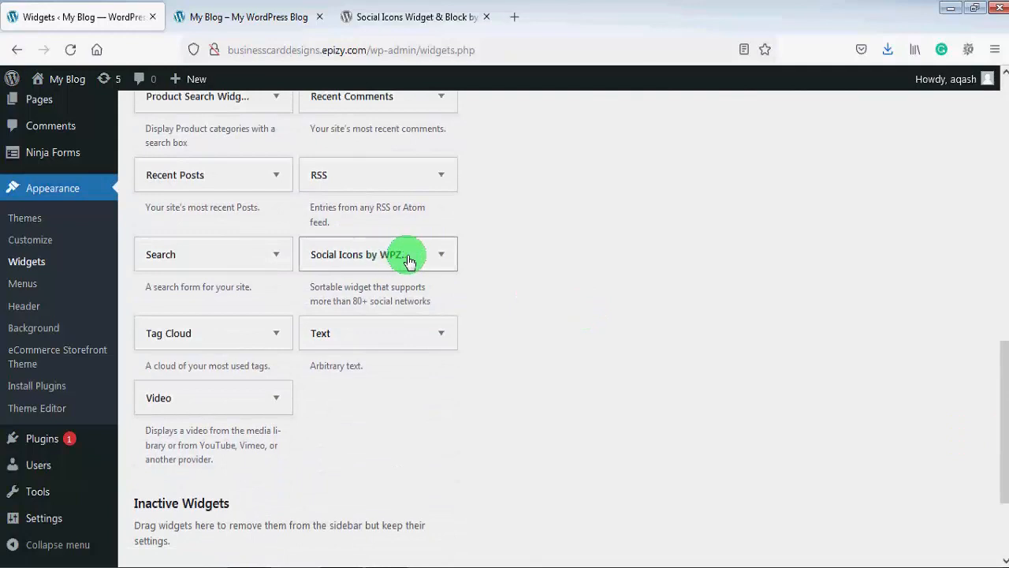
{"action": "left_click", "coordinate": [442, 258]}
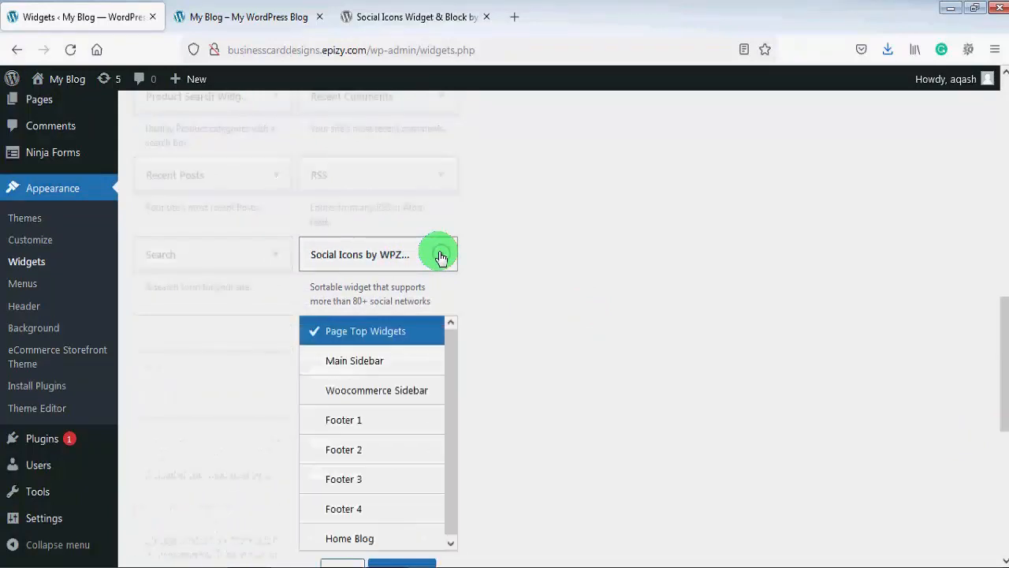
{"action": "left_click", "coordinate": [369, 363]}
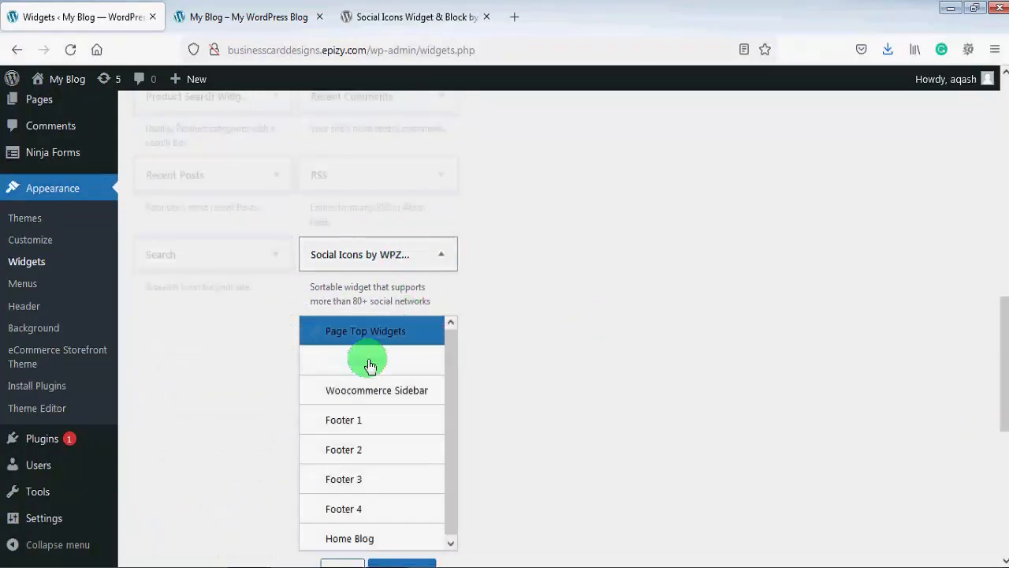
{"action": "left_click_drag", "start_coordinate": [448, 355], "coordinate": [458, 409]}
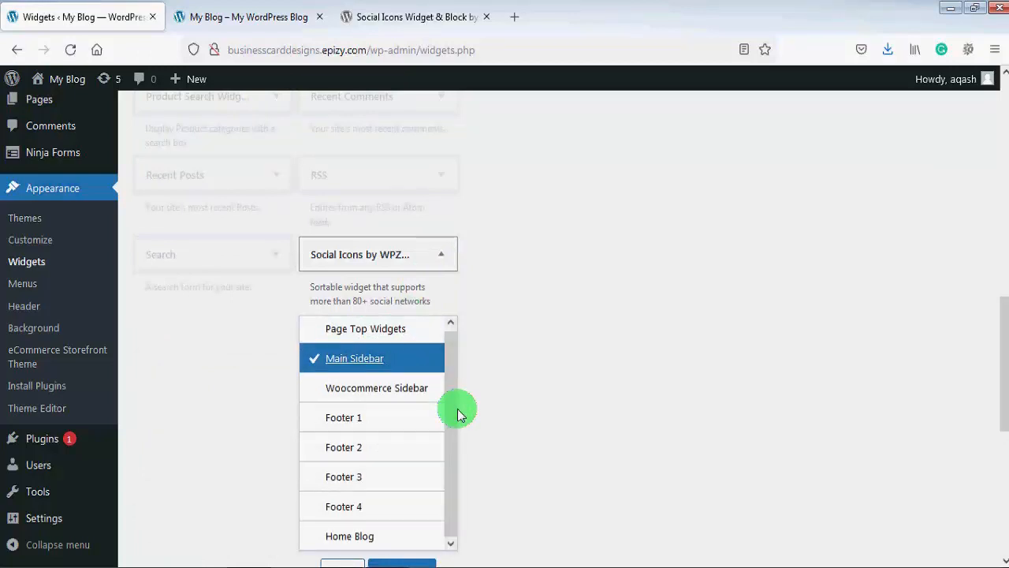
{"action": "left_click_drag", "start_coordinate": [1004, 327], "coordinate": [1004, 360]}
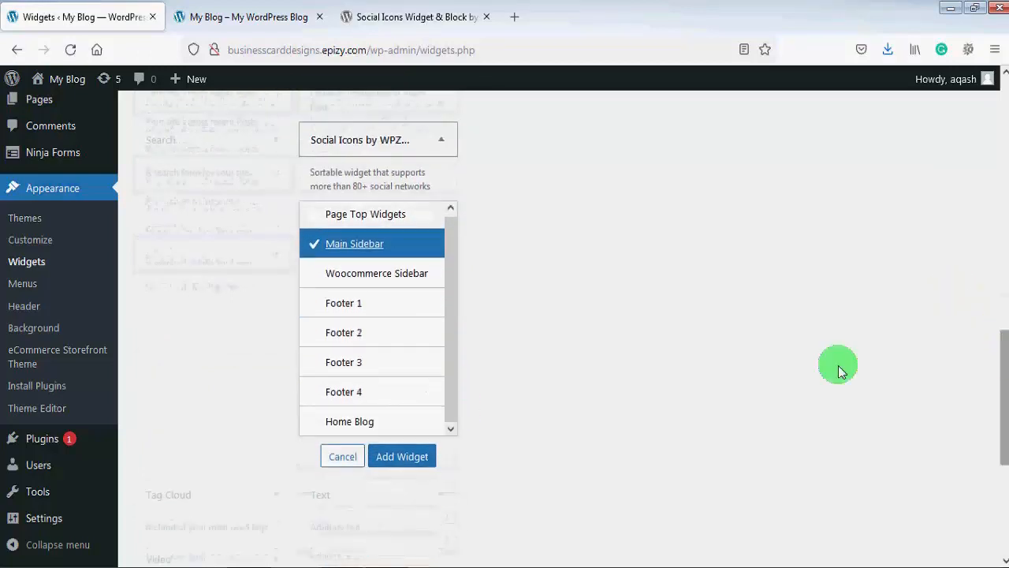
{"action": "left_click", "coordinate": [402, 457]}
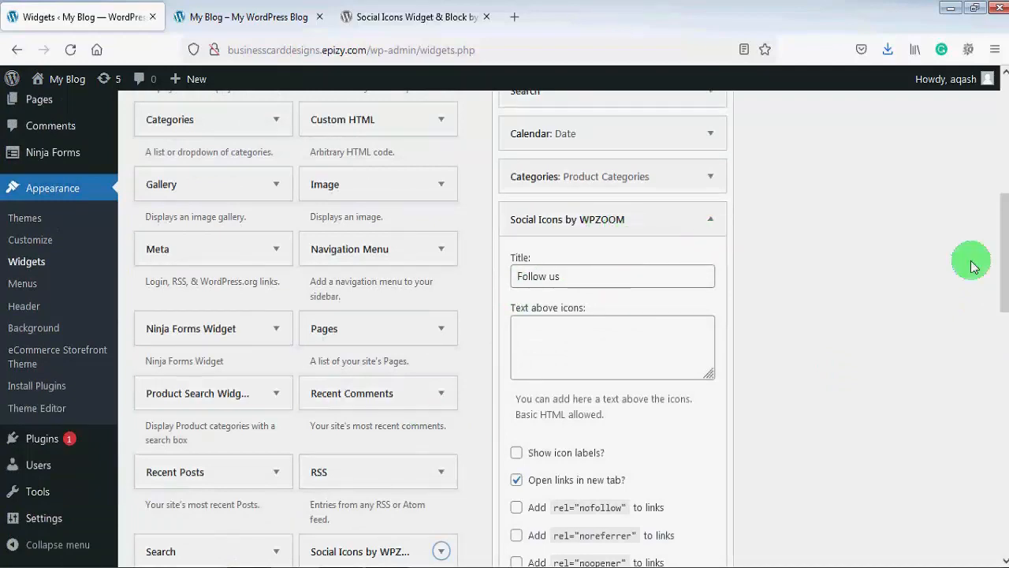
{"action": "left_click", "coordinate": [1005, 253]}
{"action": "left_click_drag", "start_coordinate": [1005, 252], "coordinate": [1004, 282]}
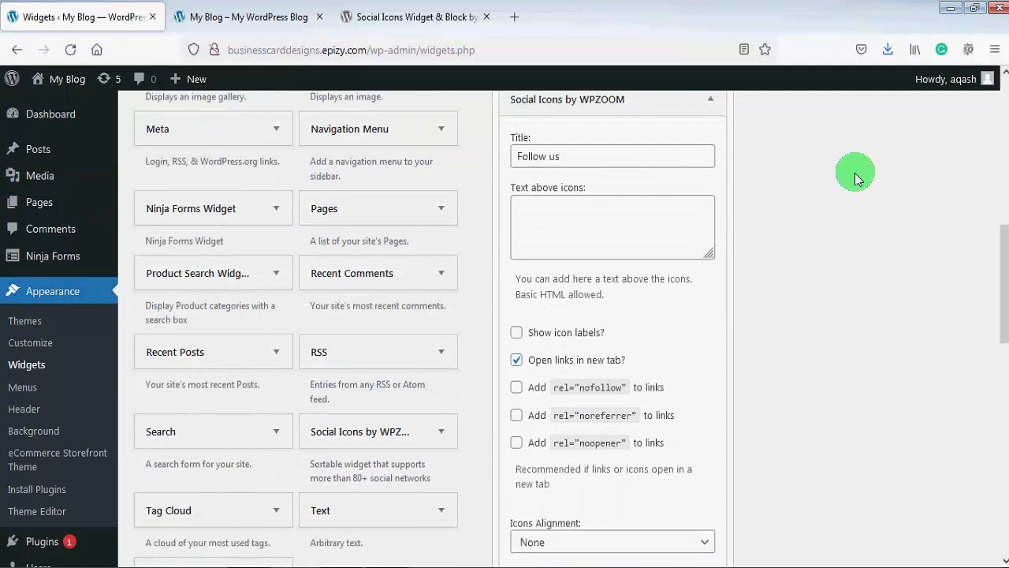
{"action": "double_click", "coordinate": [565, 157]}
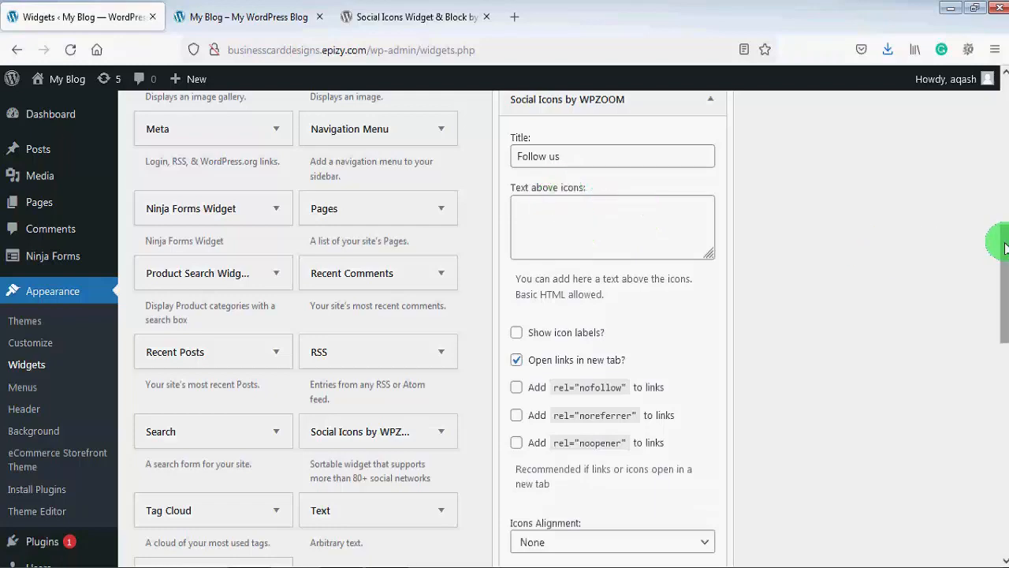
{"action": "left_click_drag", "start_coordinate": [1004, 248], "coordinate": [1004, 341]}
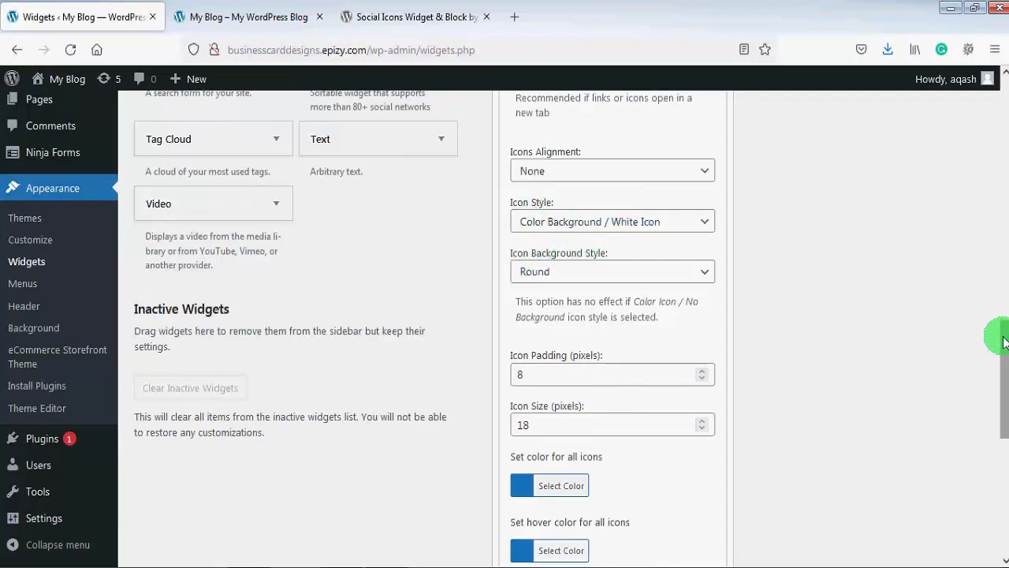
{"action": "left_click_drag", "start_coordinate": [1004, 340], "coordinate": [1003, 484]}
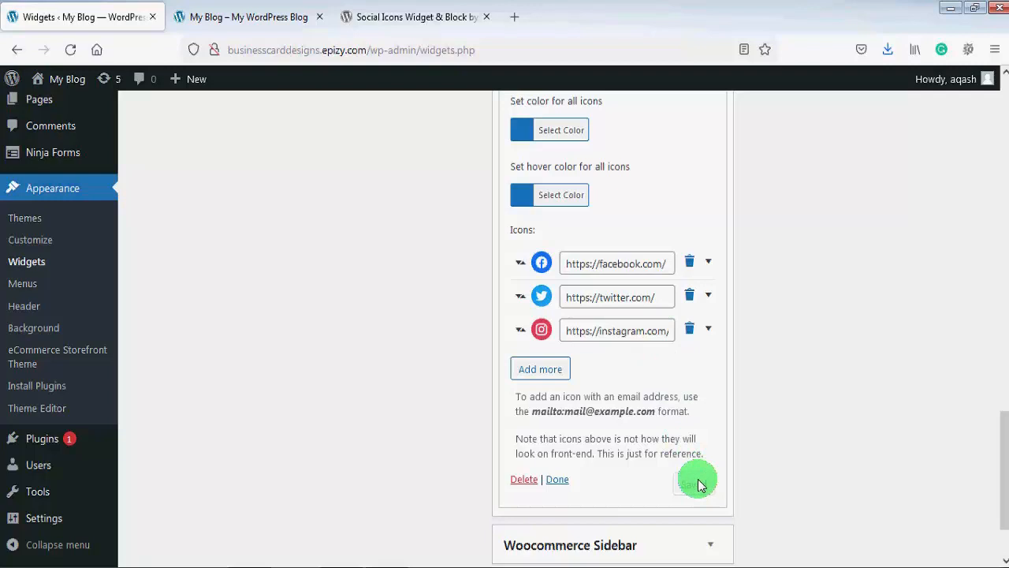
{"action": "left_click", "coordinate": [663, 267]}
{"action": "left_click_drag", "start_coordinate": [667, 265], "coordinate": [519, 262]}
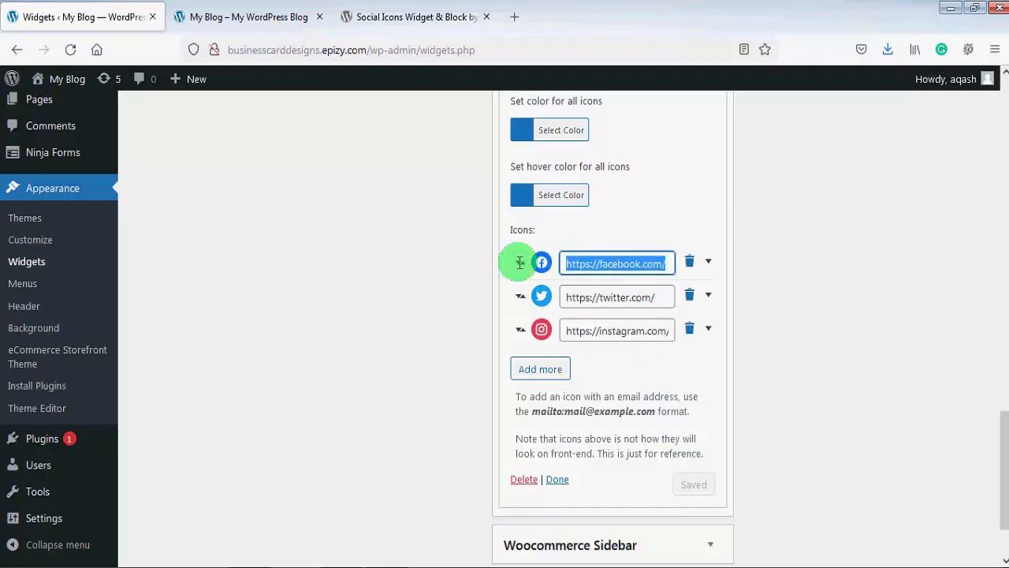
{"action": "type", "text": "www.google.com"}
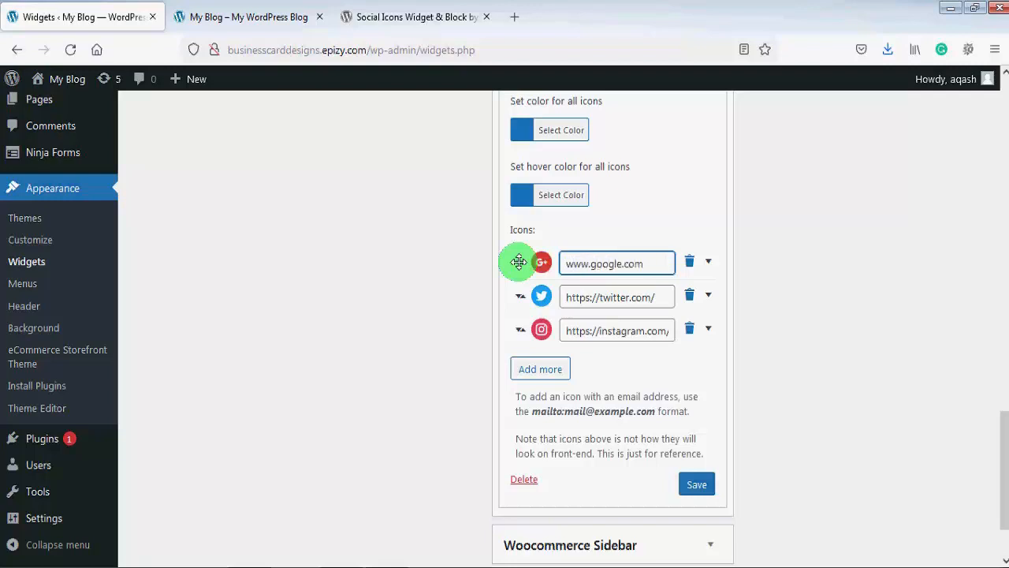
{"action": "left_click_drag", "start_coordinate": [636, 263], "coordinate": [557, 271]}
{"action": "key", "text": "ctrl+c"}
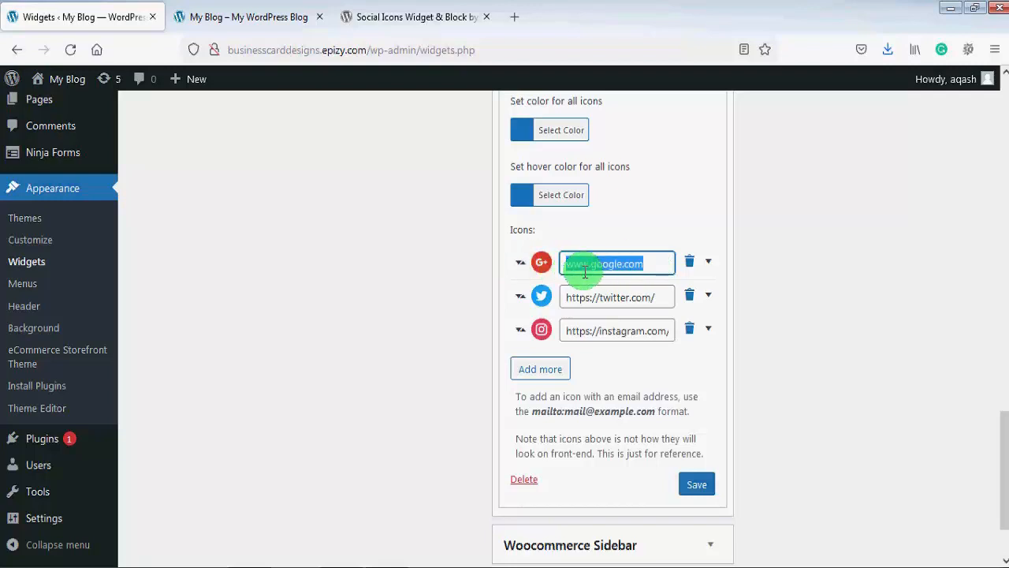
{"action": "left_click_drag", "start_coordinate": [651, 298], "coordinate": [537, 307]}
{"action": "key", "text": "ctrl+v"}
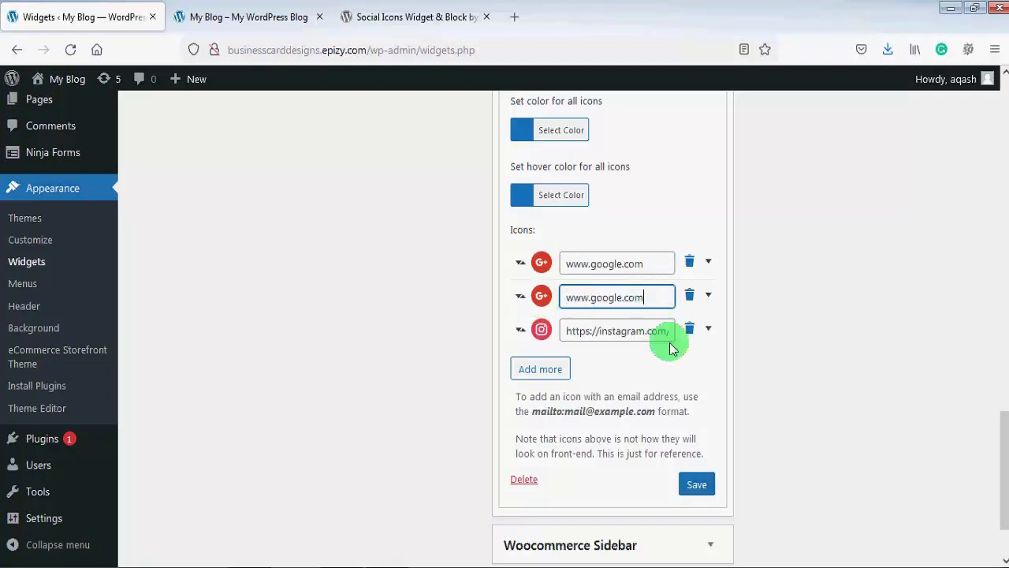
{"action": "left_click_drag", "start_coordinate": [667, 335], "coordinate": [502, 339]}
{"action": "key", "text": "BackSpace"}
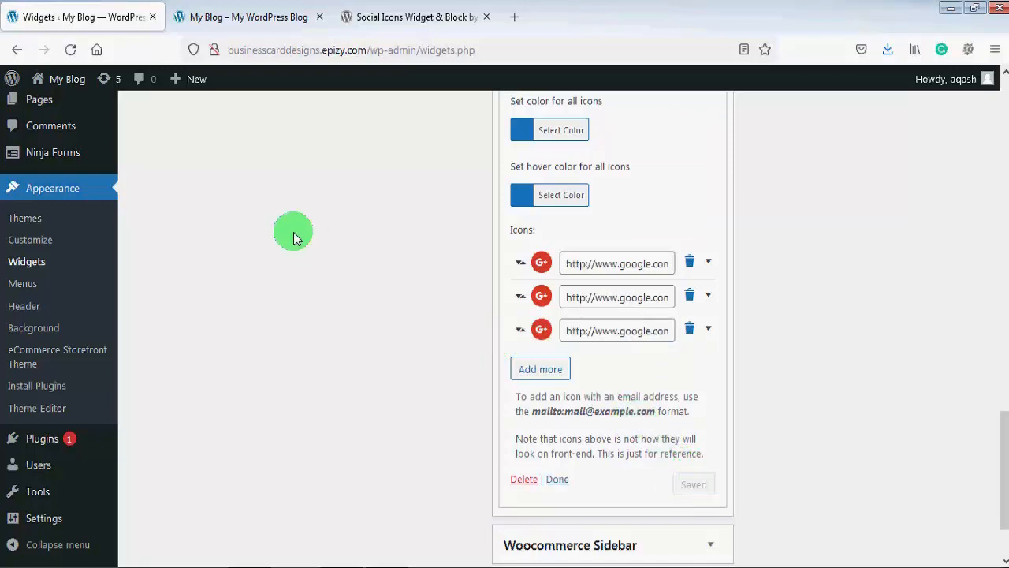
Reload the live blog page, check the social icons section in the sidebar, and return to the widget settings
{"action": "left_click", "coordinate": [226, 15]}
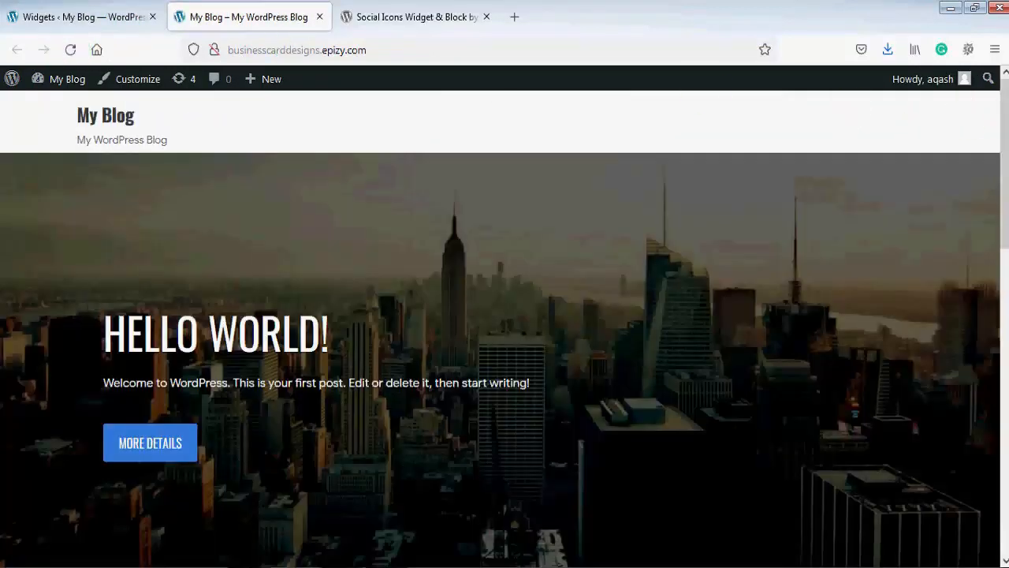
{"action": "left_click_drag", "start_coordinate": [1006, 125], "coordinate": [1004, 418]}
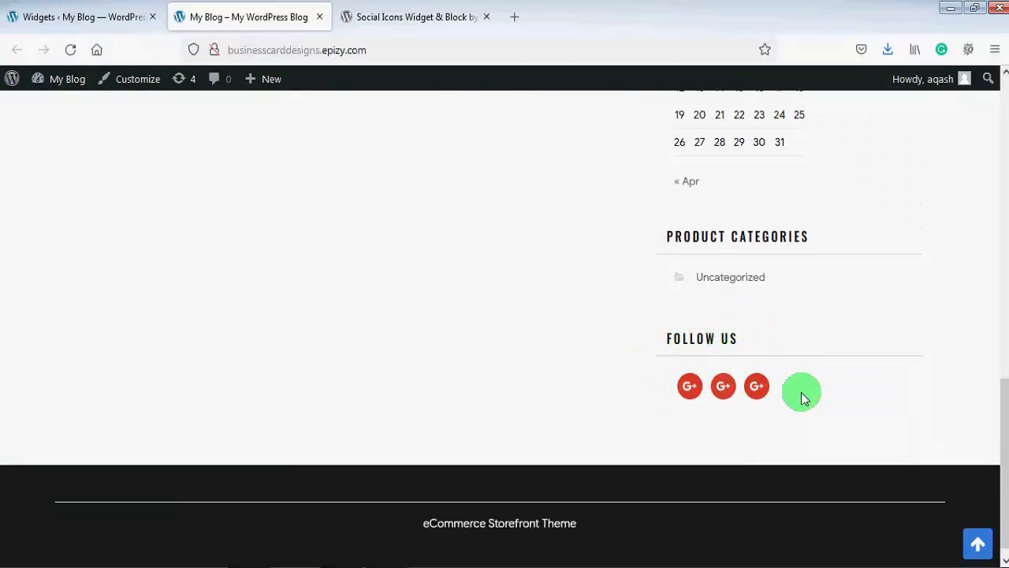
{"action": "left_click", "coordinate": [90, 24]}
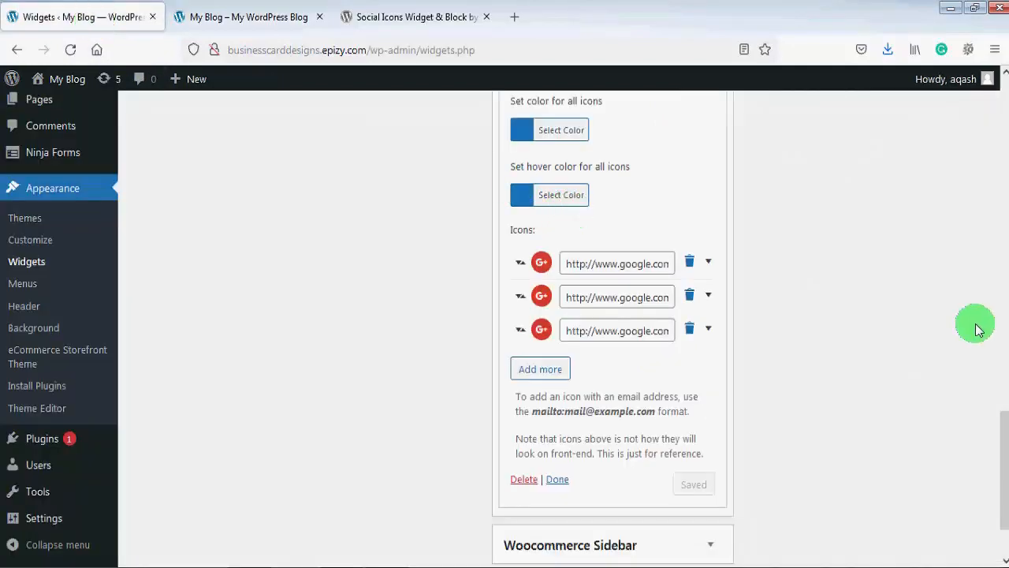
Collapse the Social Icons by WPZOOM widget and move it above Search as the first Main Sidebar widget
{"action": "left_click_drag", "start_coordinate": [1003, 434], "coordinate": [994, 216]}
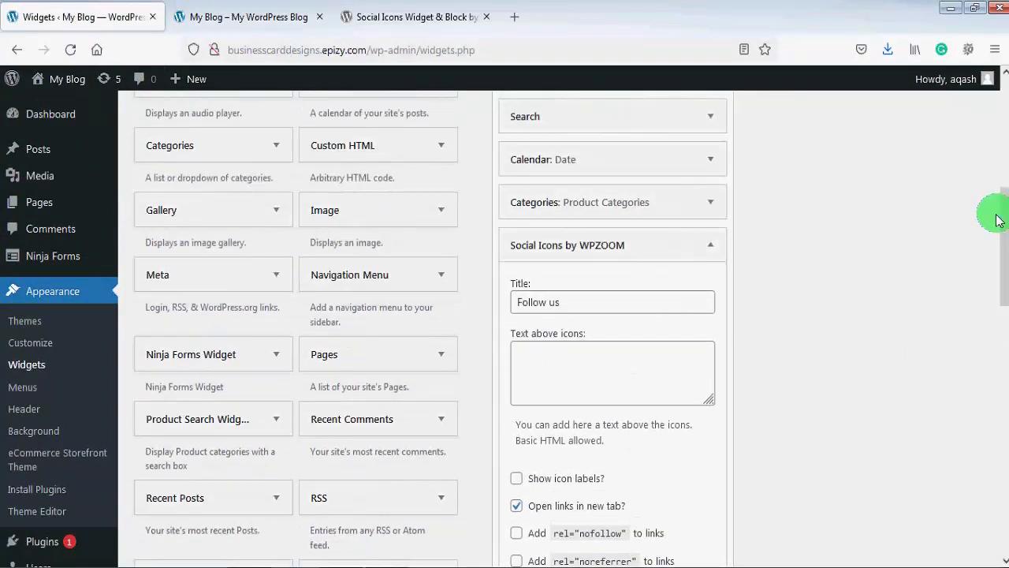
{"action": "left_click", "coordinate": [710, 247]}
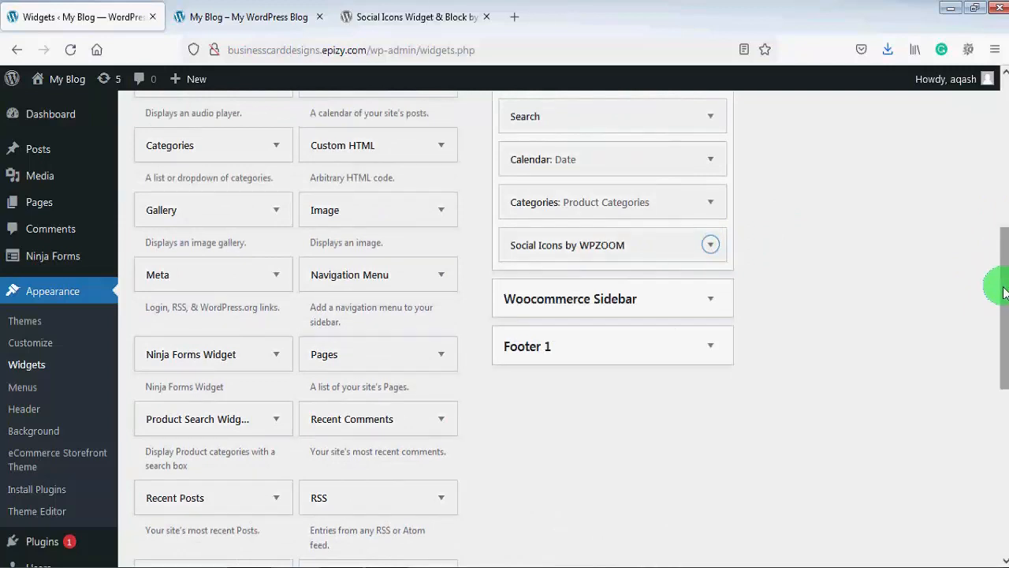
{"action": "left_click_drag", "start_coordinate": [1003, 292], "coordinate": [993, 264]}
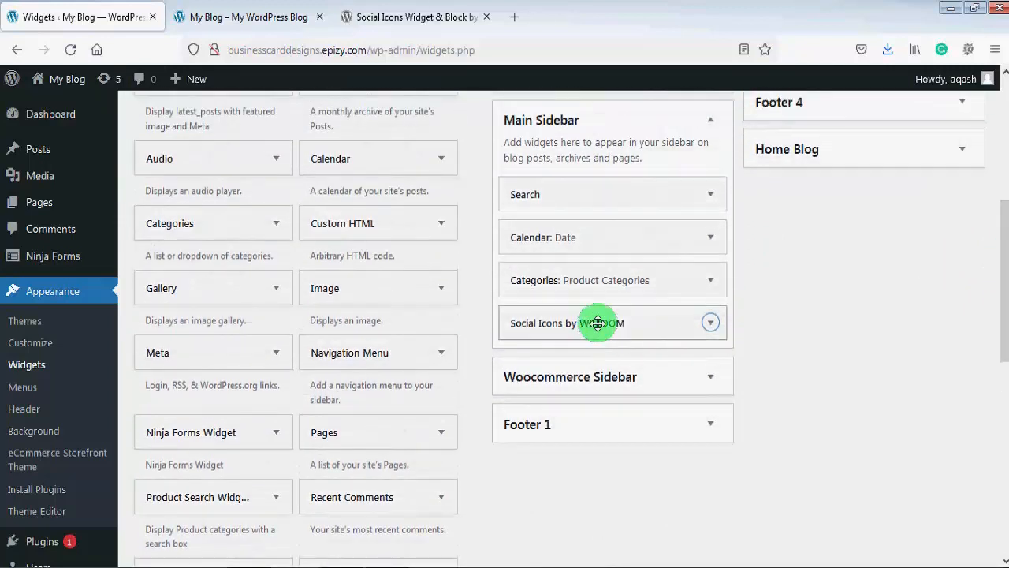
{"action": "left_click_drag", "start_coordinate": [597, 323], "coordinate": [594, 193]}
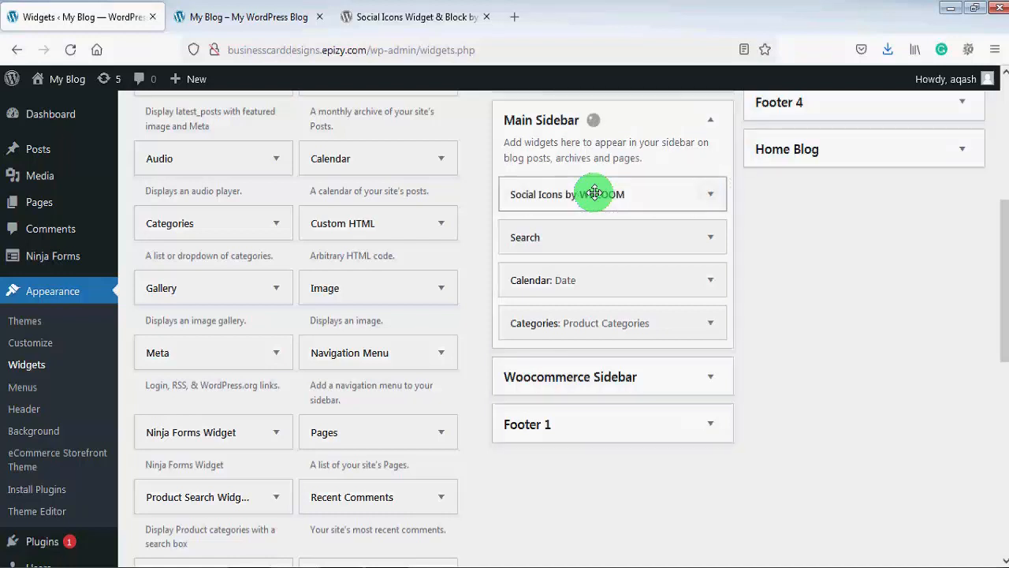
Reload the live blog page and check the new order of the sidebar widgets
{"action": "left_click", "coordinate": [264, 17]}
{"action": "left_click", "coordinate": [71, 50]}
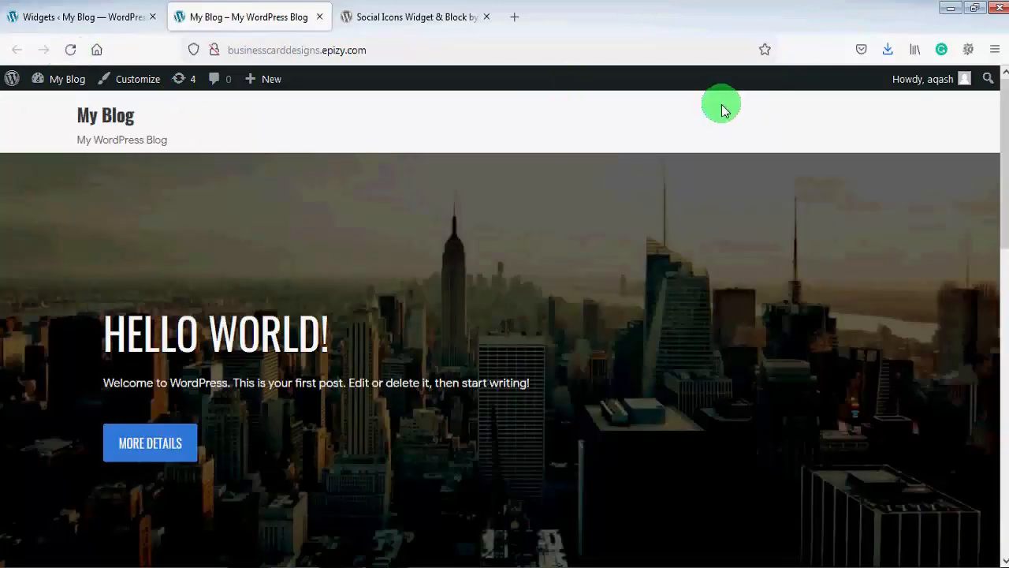
{"action": "left_click_drag", "start_coordinate": [1005, 101], "coordinate": [1003, 261]}
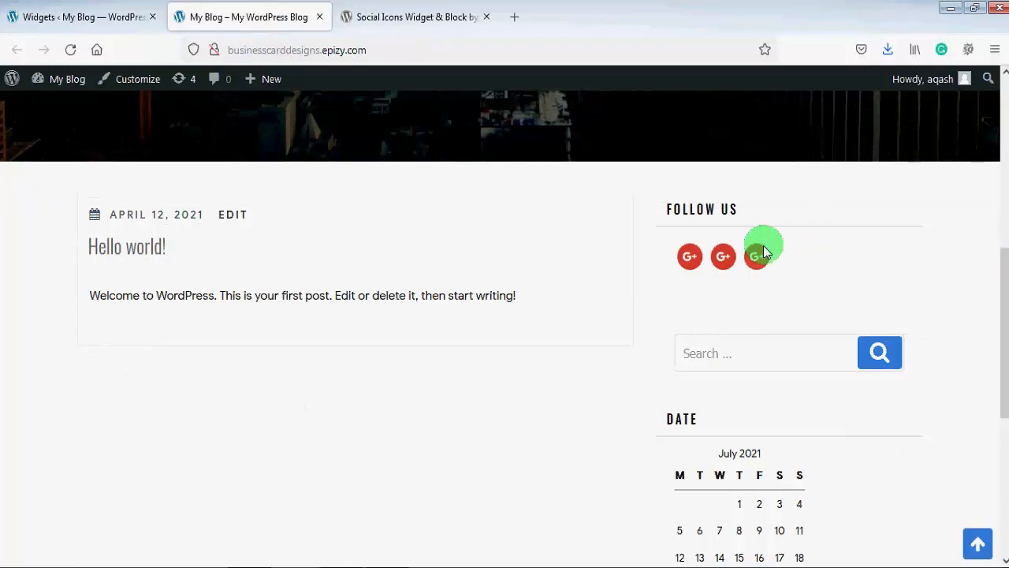